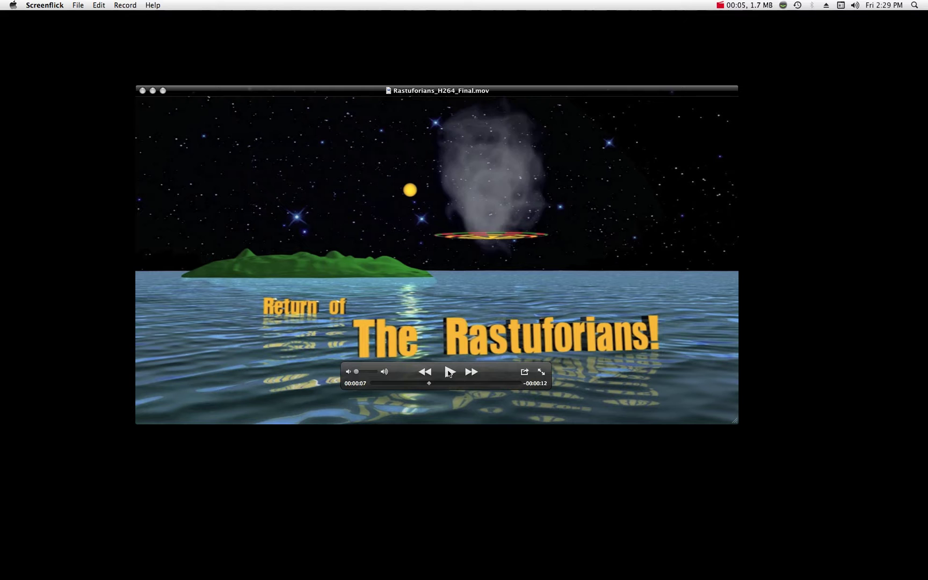
Play the Rastuforians_H264_Final.mov clip, replay its title scene, then close the movie window
left_click(449, 371)
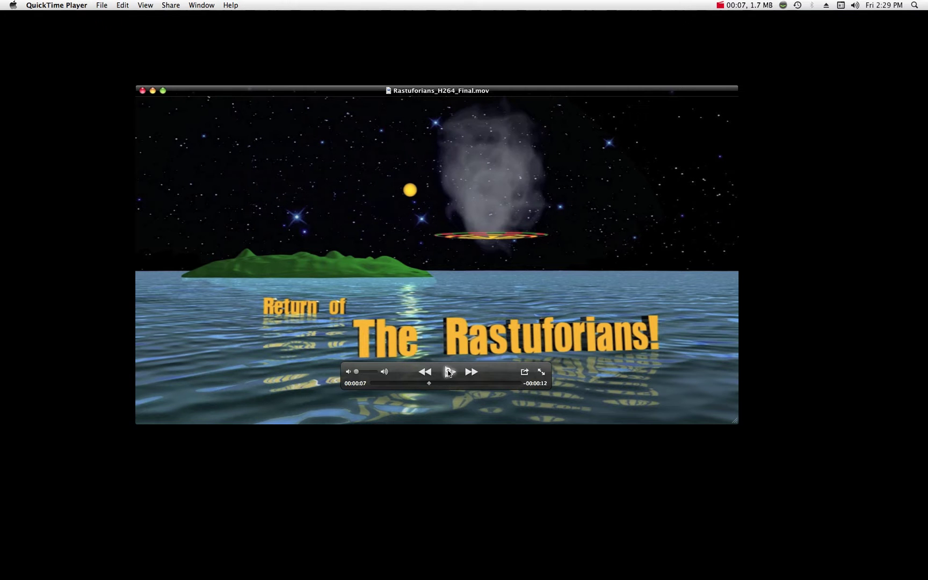
left_click(449, 372)
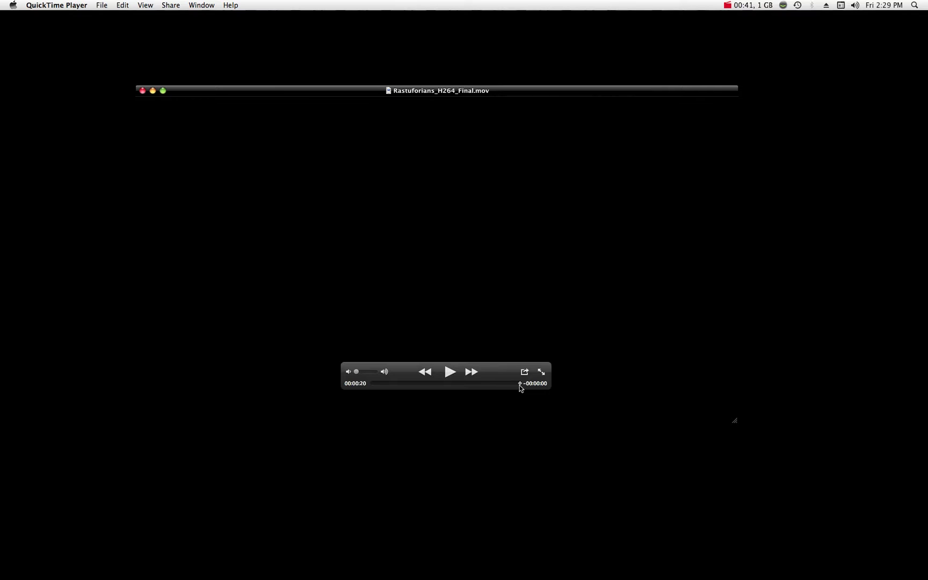
left_click(461, 383)
left_click(450, 372)
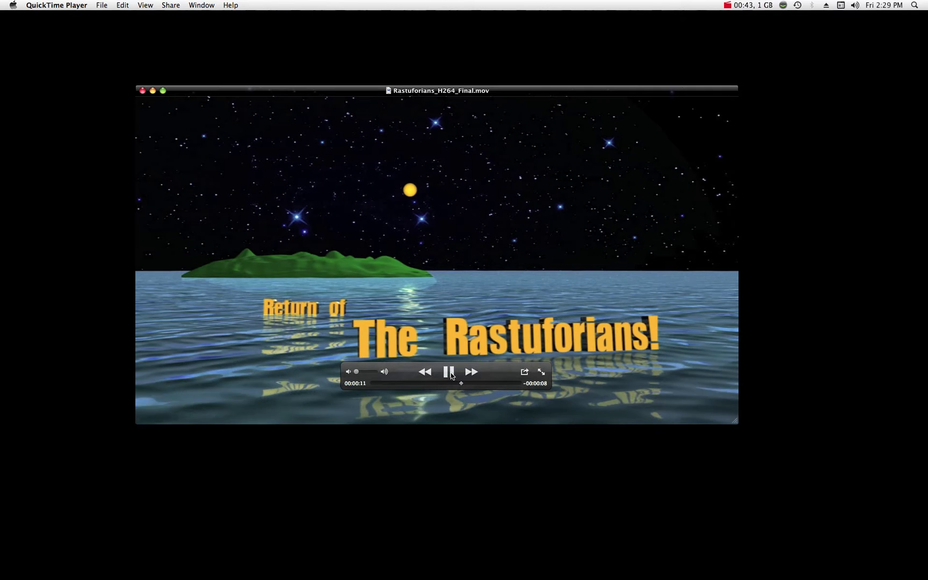
left_click(451, 373)
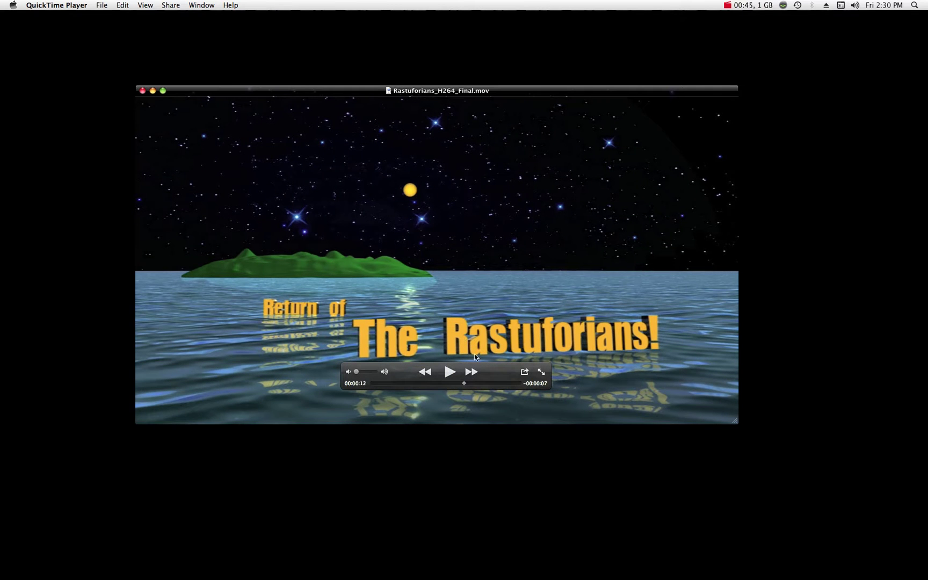
left_click(449, 374)
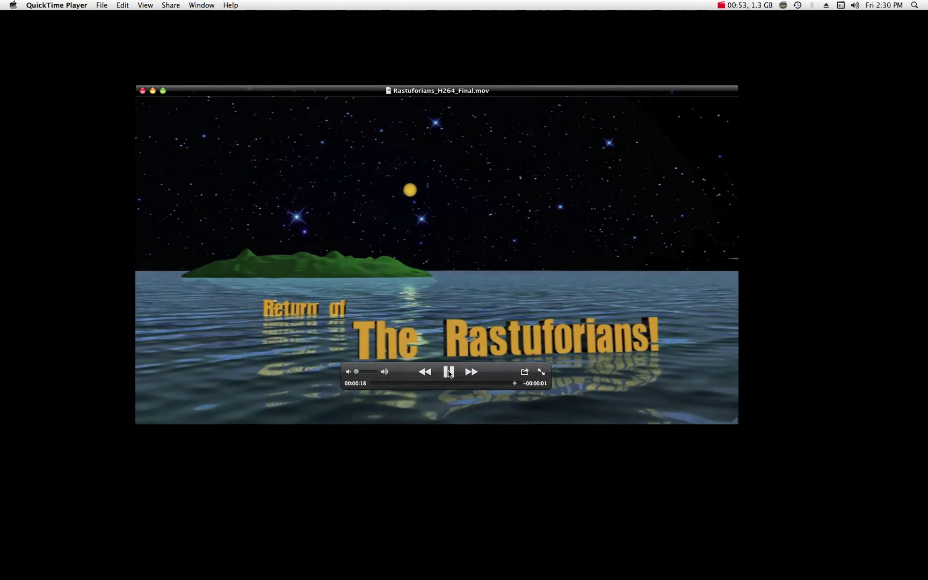
left_click(449, 371)
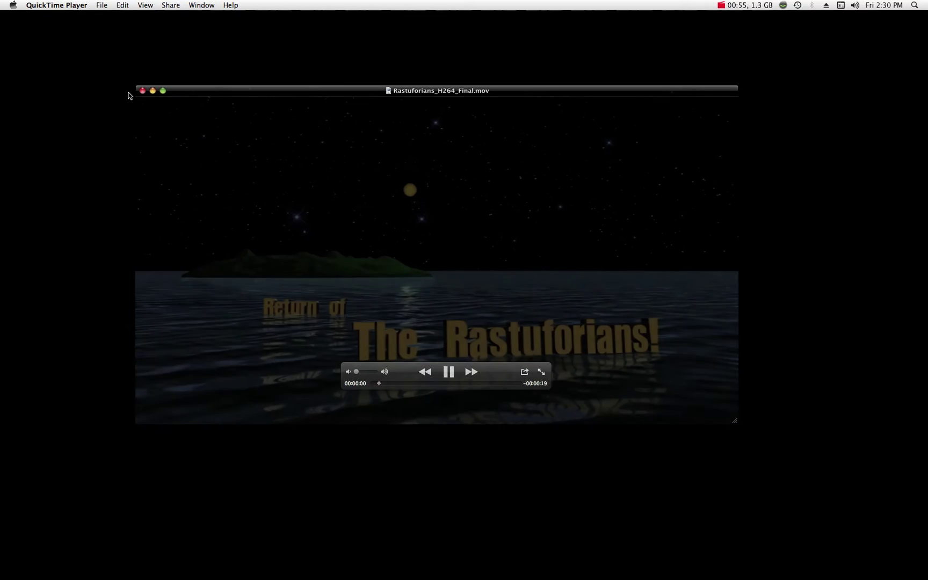
left_click(143, 92)
Launch Maya 2009 and keep the Dynamics menu set active
mouse_move(392, 574)
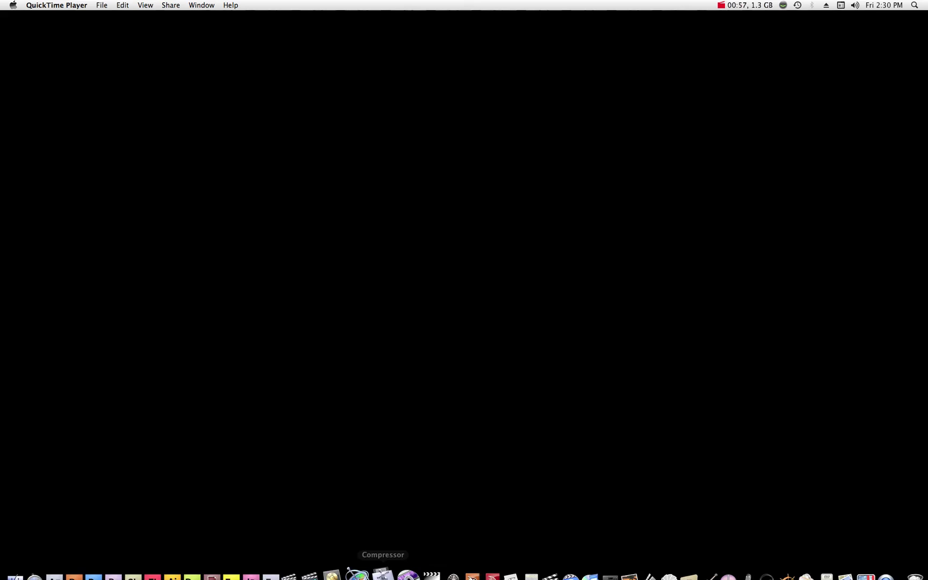
left_click(503, 559)
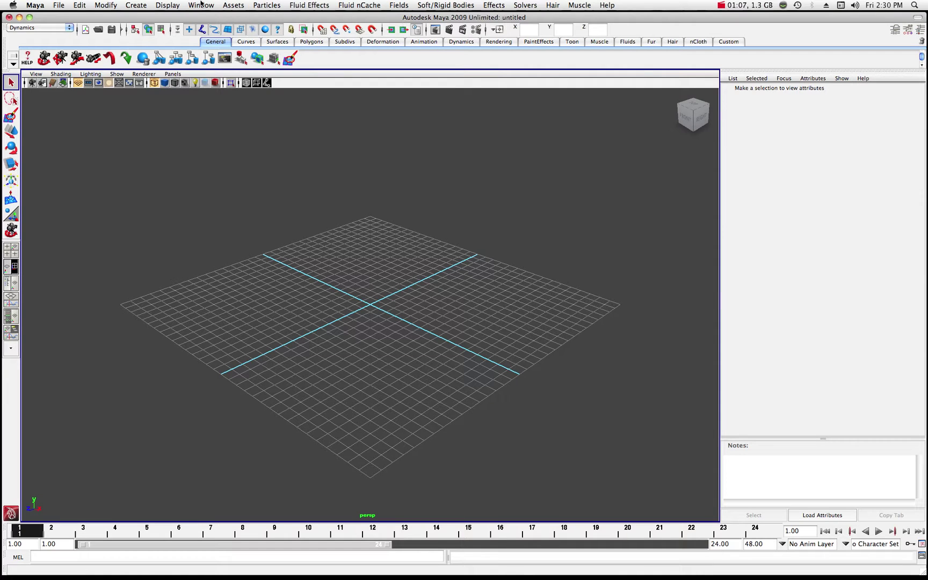
left_click(68, 28)
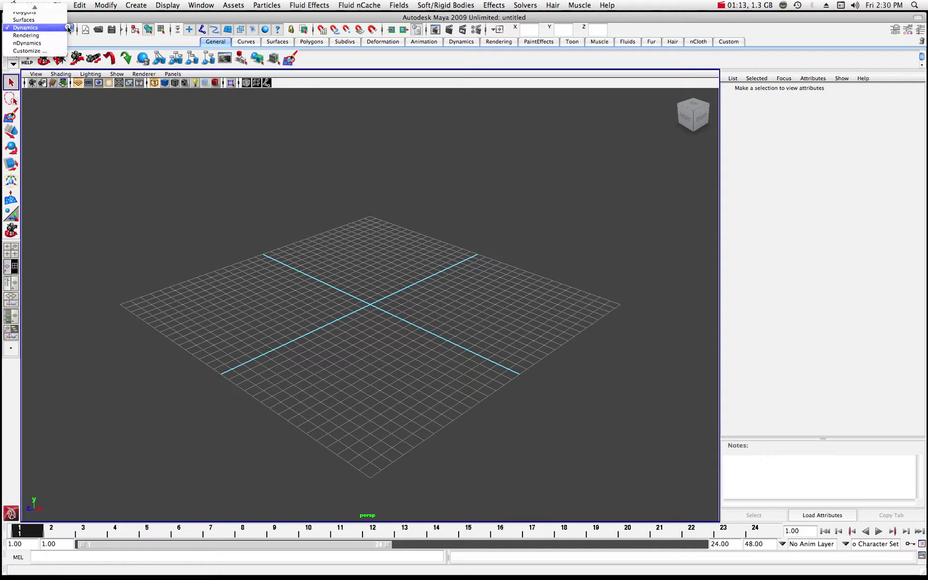
left_click(37, 28)
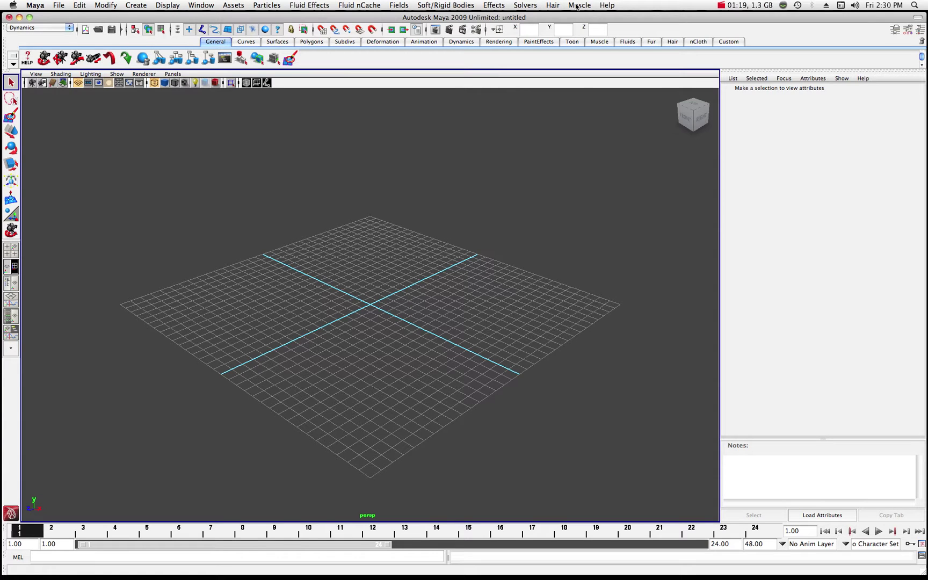
Create a default ocean and orbit the view down to a low horizon angle
left_click(322, 6)
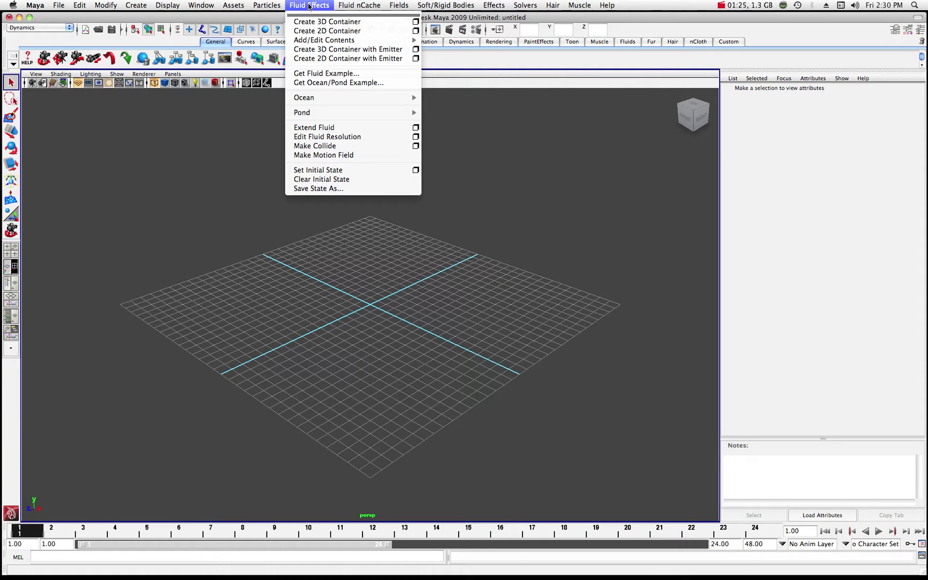
mouse_move(317, 100)
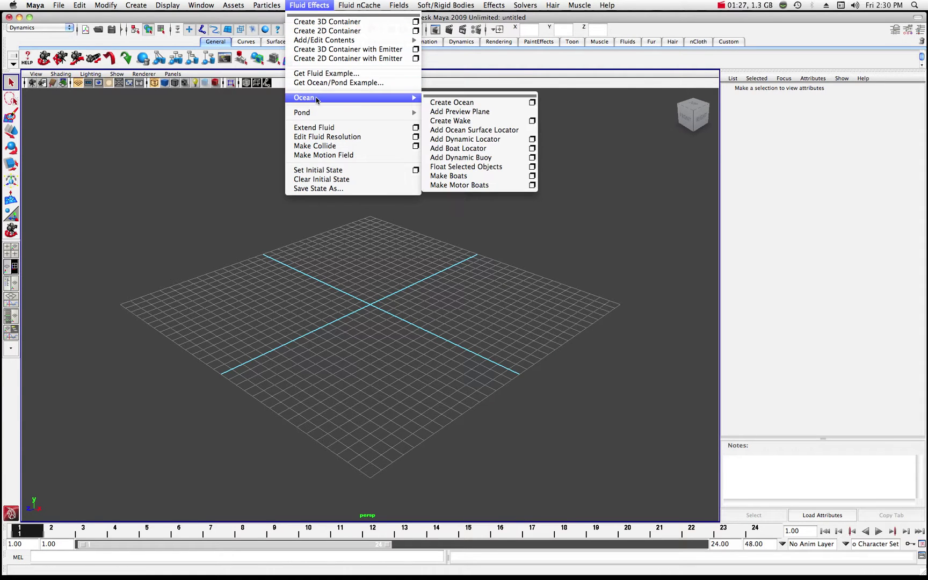
left_click(449, 103)
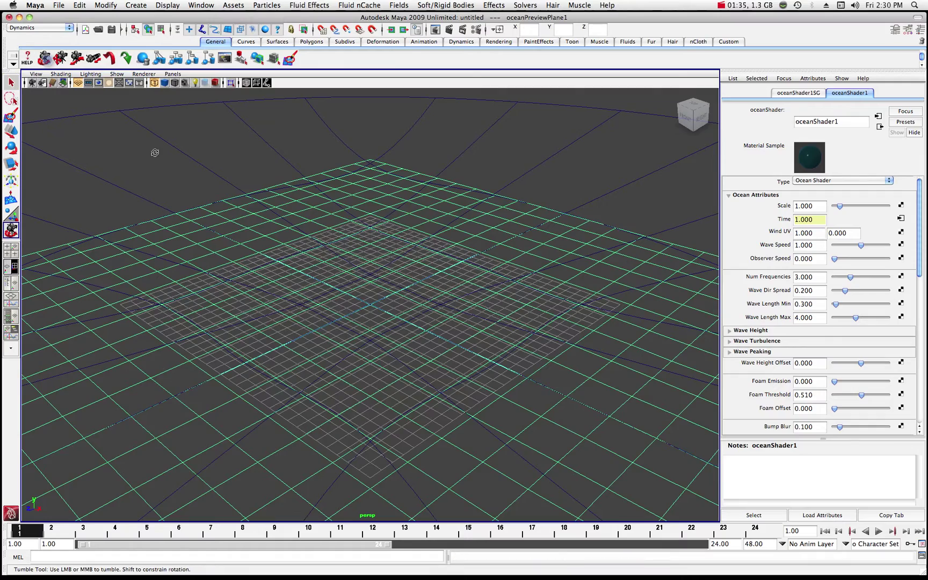
left_click_drag(153, 149, 300, 224, "alt")
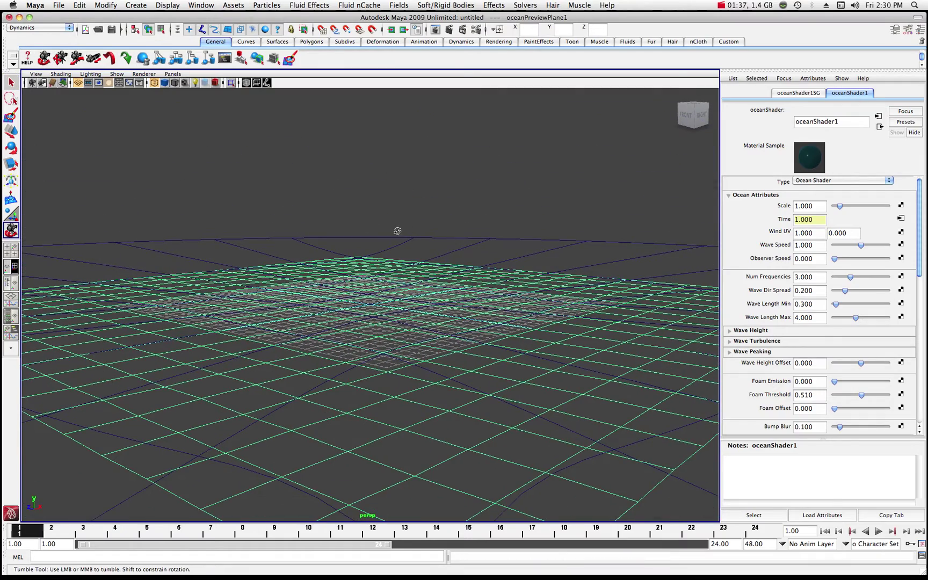
left_click_drag(399, 230, 412, 234, "alt")
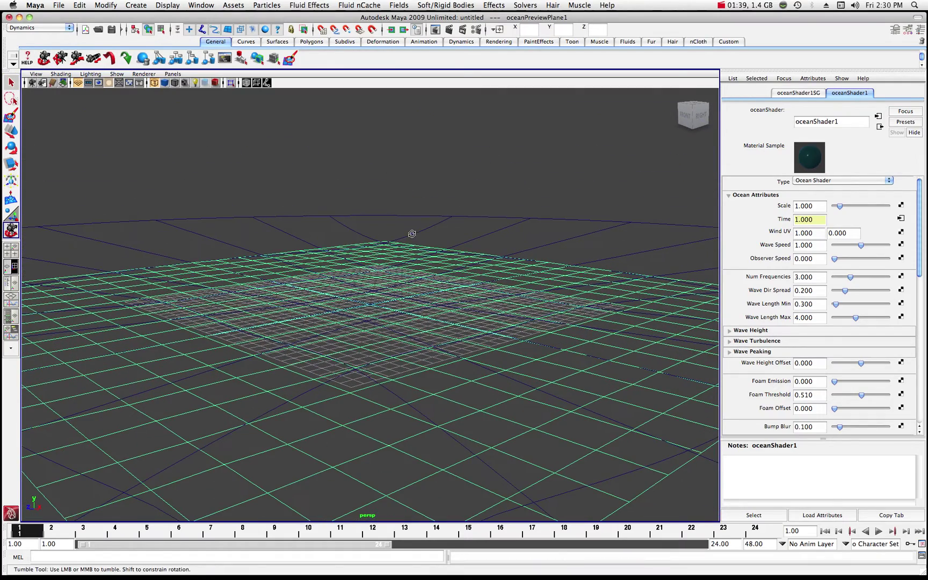
Undo the ocean shader editor and the ocean creation, leaving an empty scene
left_click(87, 6)
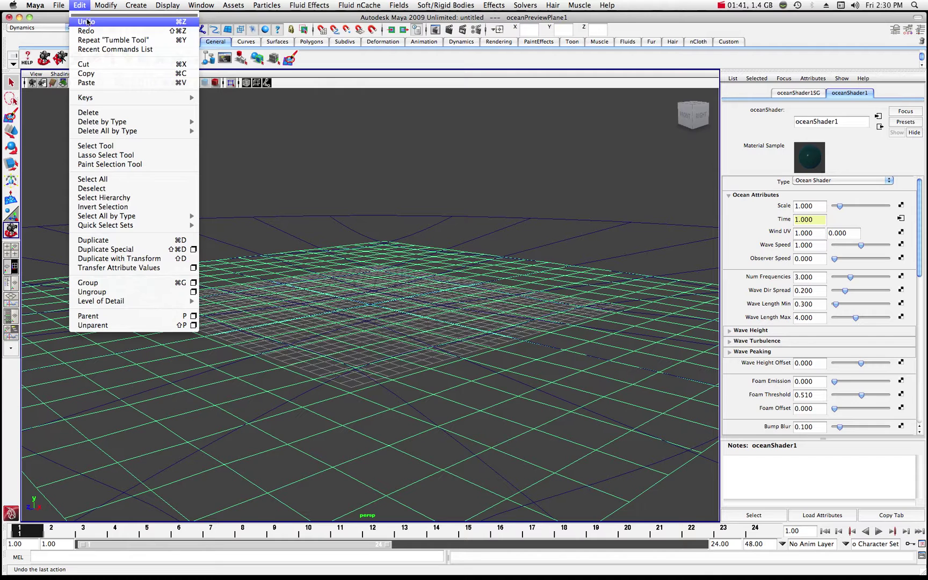
left_click(89, 22)
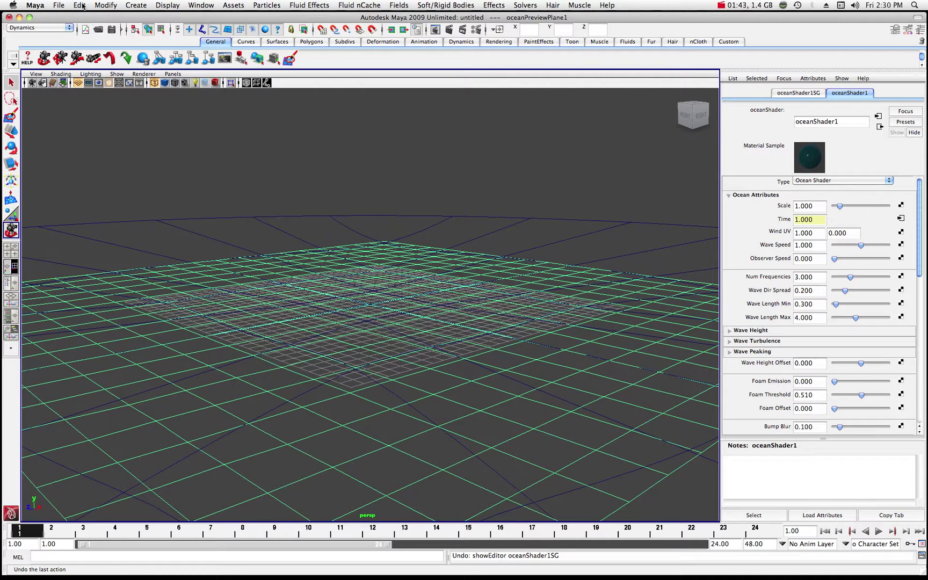
left_click(81, 6)
left_click(87, 14)
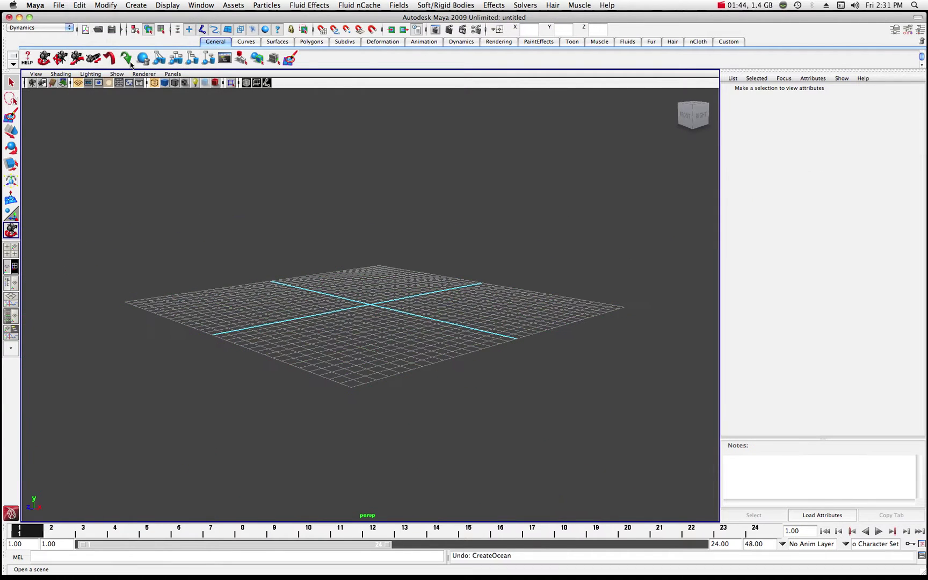
Create an ocean with Create Ocean options reset to defaults, preview plane size 10.00
left_click(671, 100)
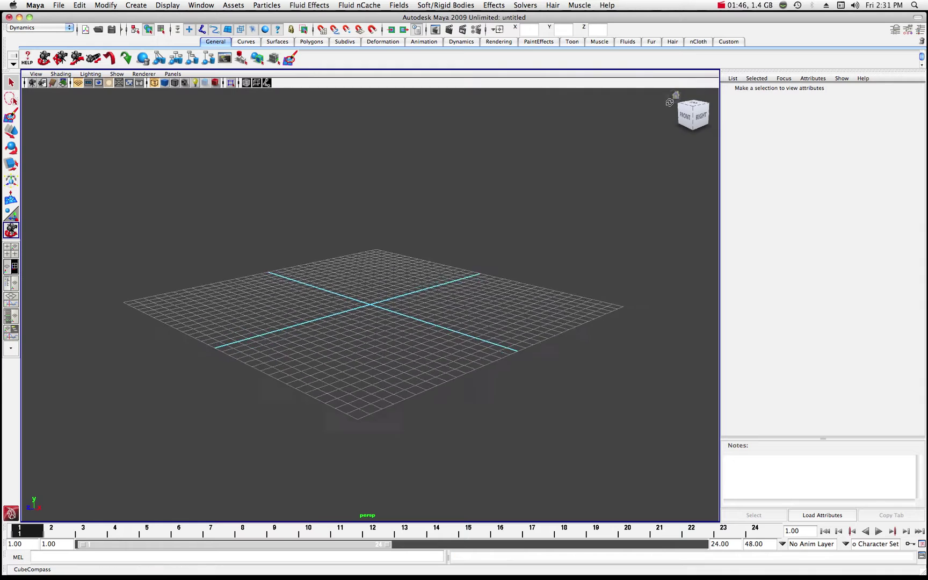
left_click(308, 5)
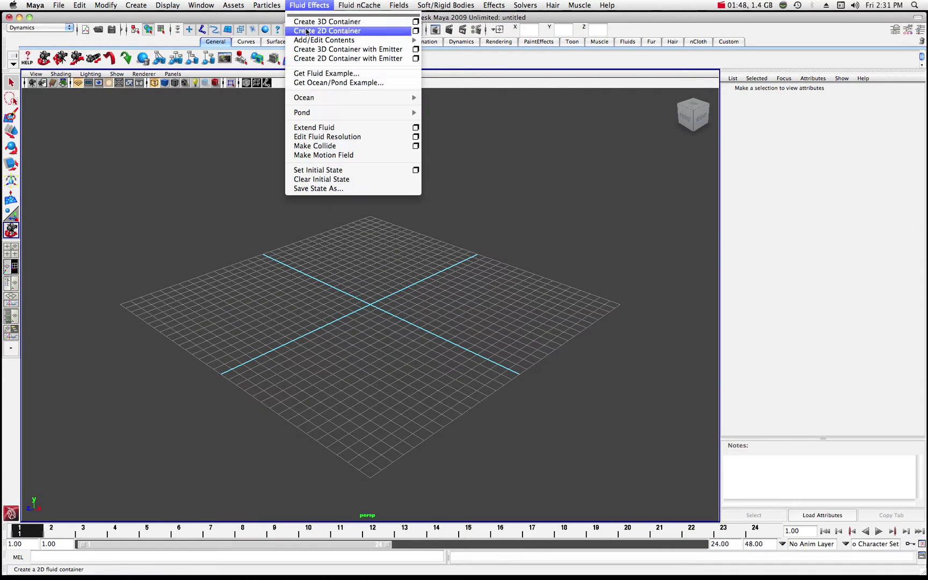
mouse_move(305, 99)
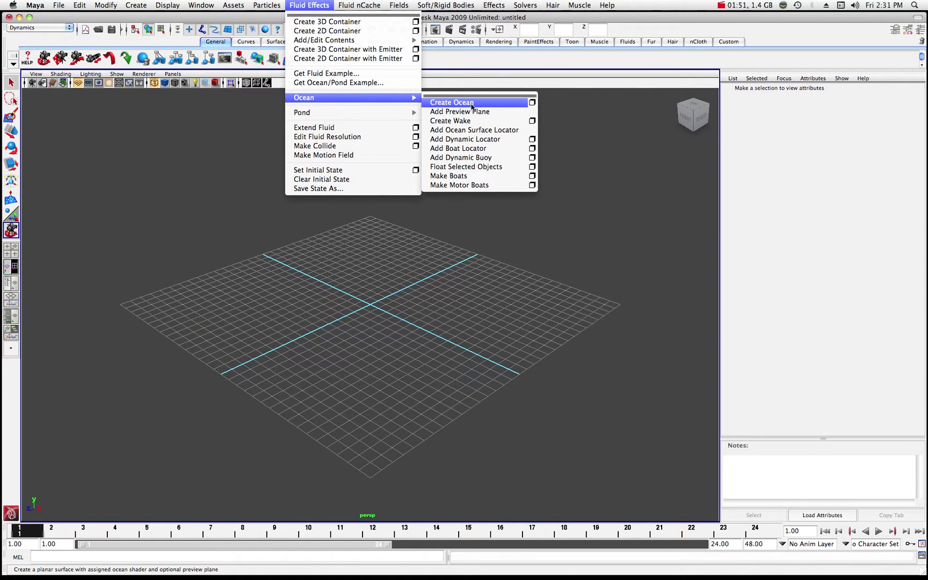
left_click(532, 103)
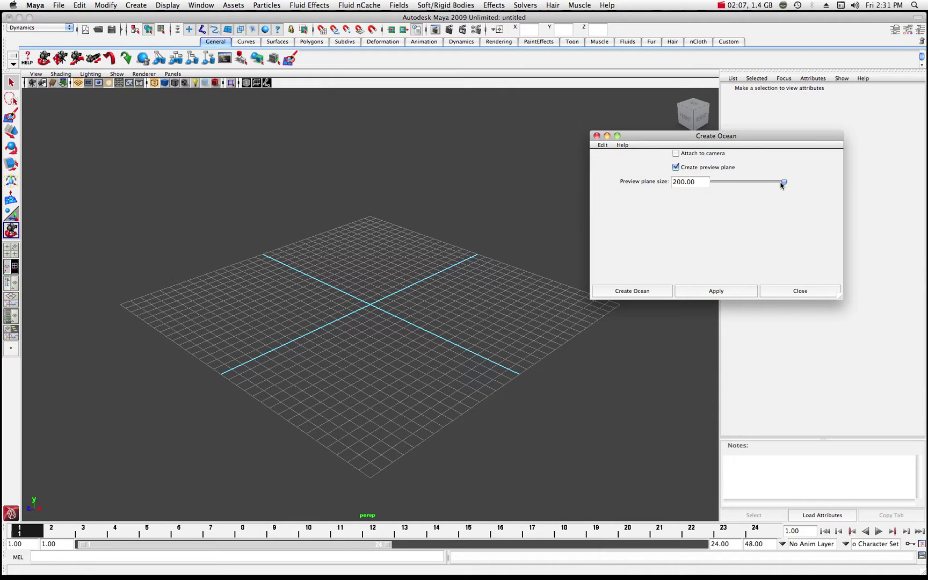
left_click_drag(784, 184, 720, 182)
left_click(603, 146)
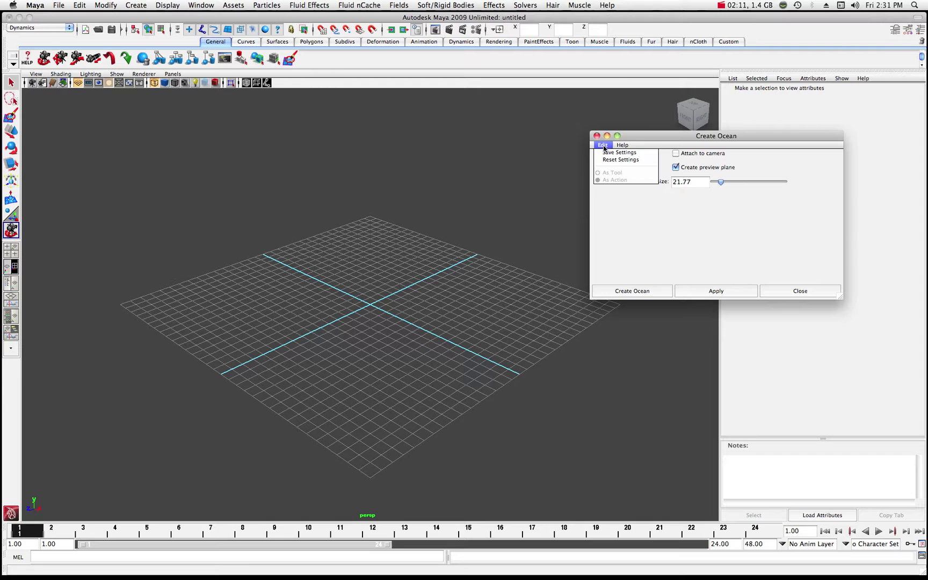
left_click(604, 160)
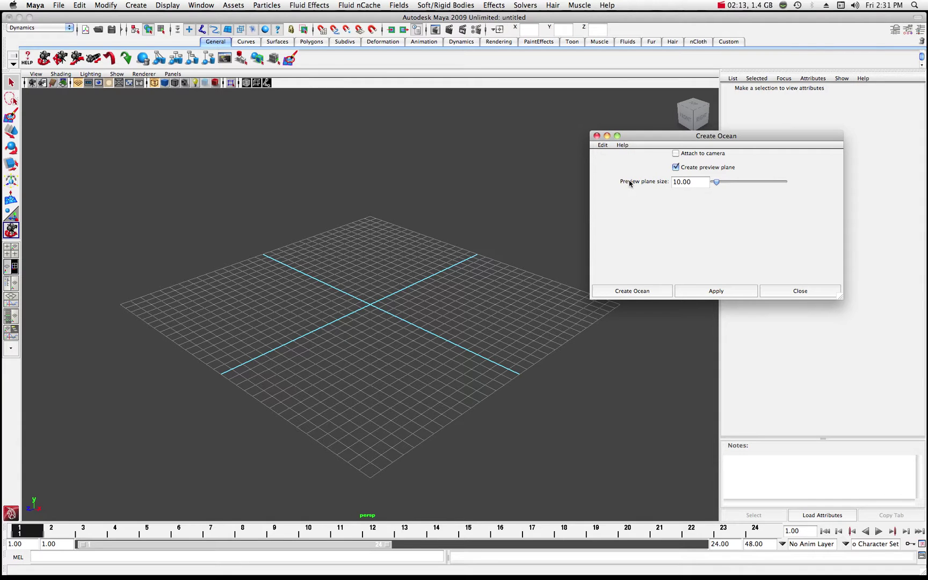
left_click(643, 292)
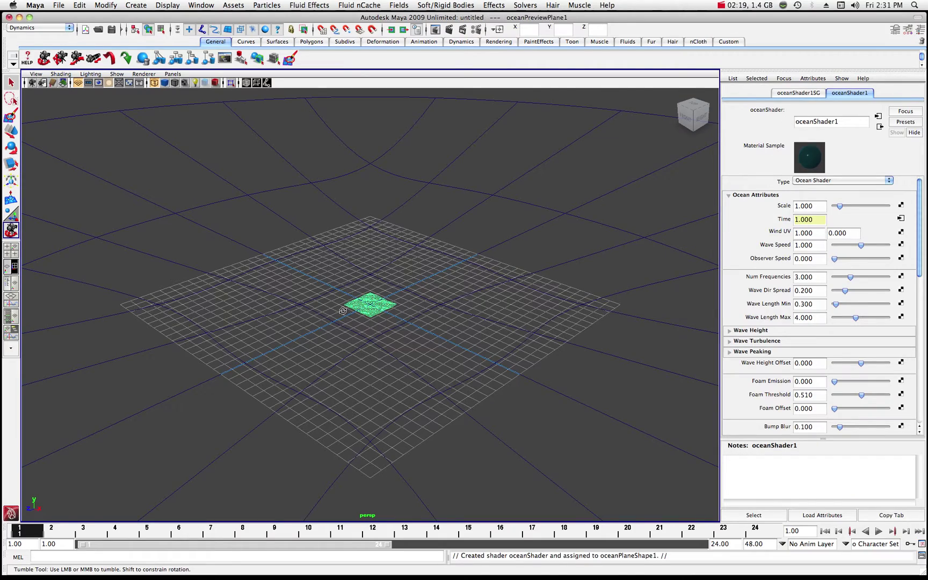
Set the playback end time to 500 frames
scroll(370, 299, "up", 8)
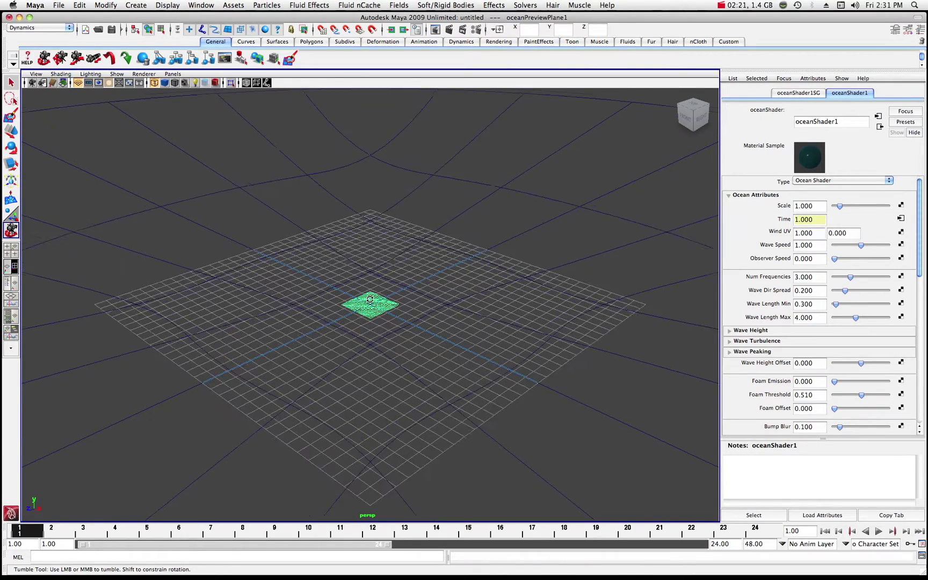
scroll(370, 299, "up", 5)
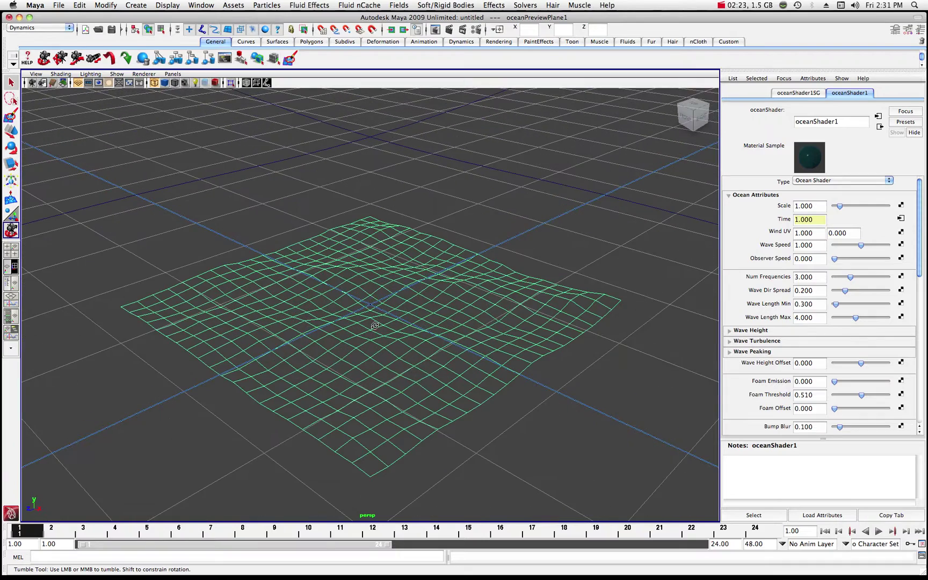
scroll(377, 320, "up", 4)
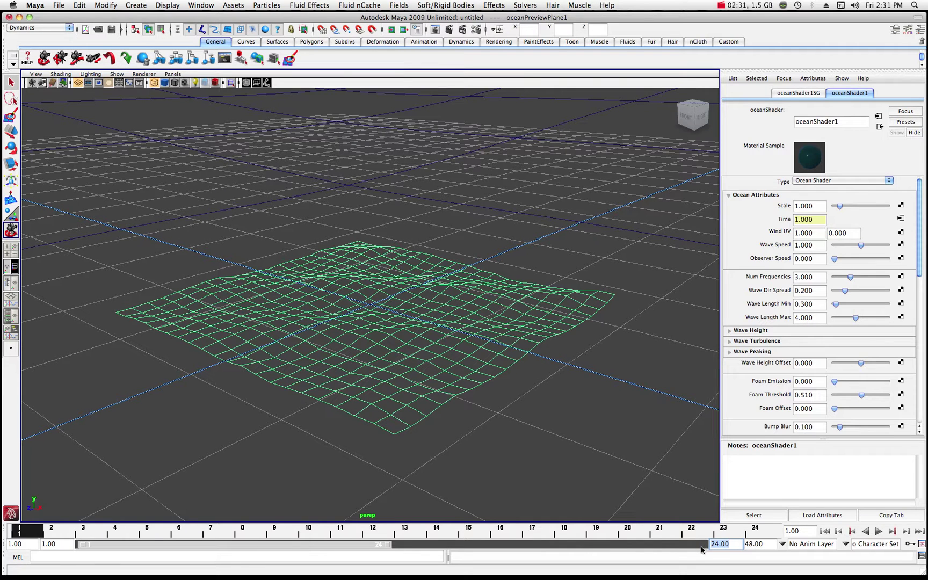
type("500")
key("Return")
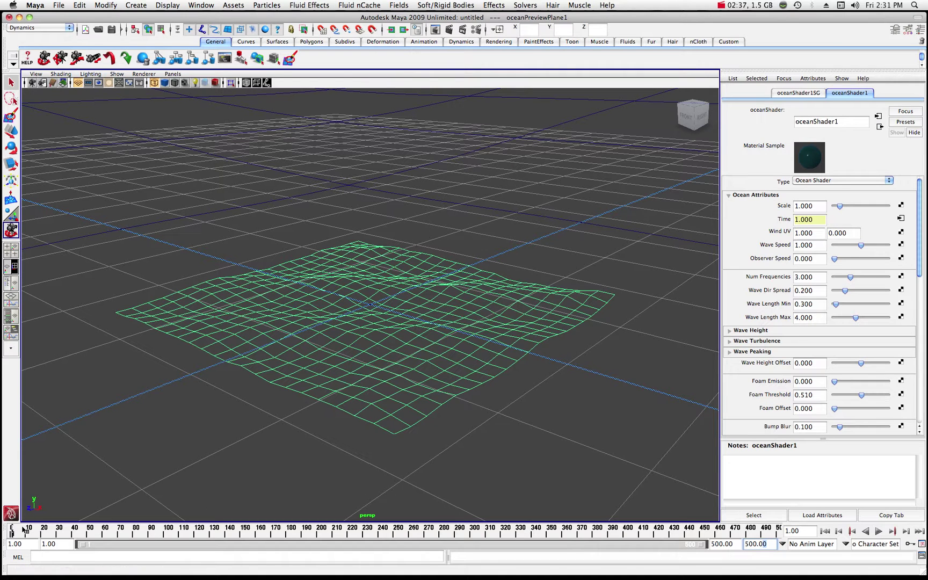
Play the ocean wave animation, stop it, and return to frame 1
key("alt+v")
key("Escape")
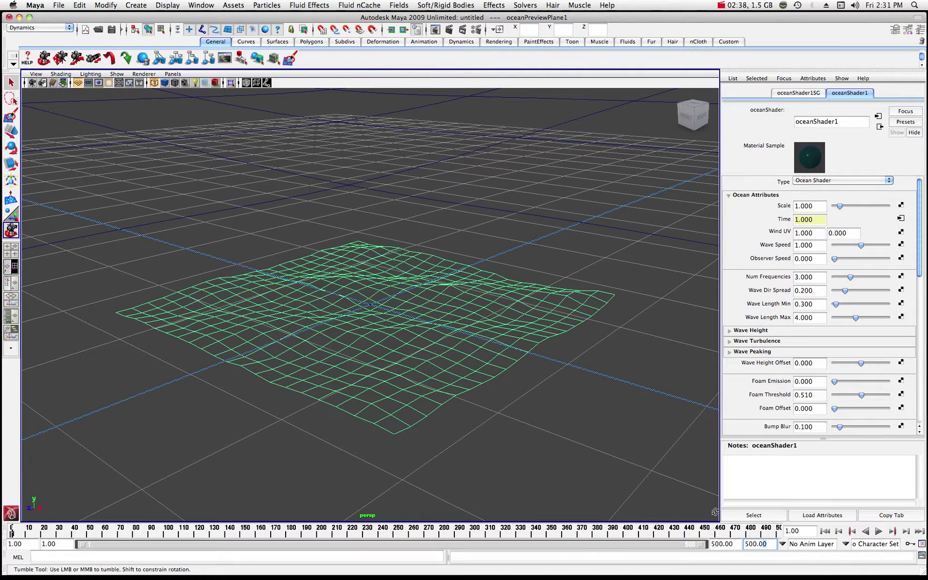
left_click(878, 532)
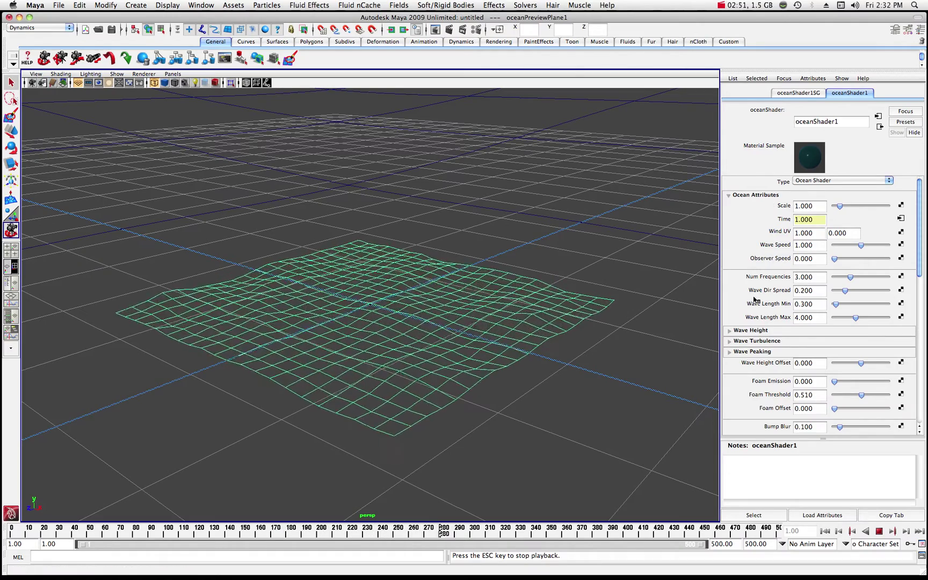
left_click(881, 532)
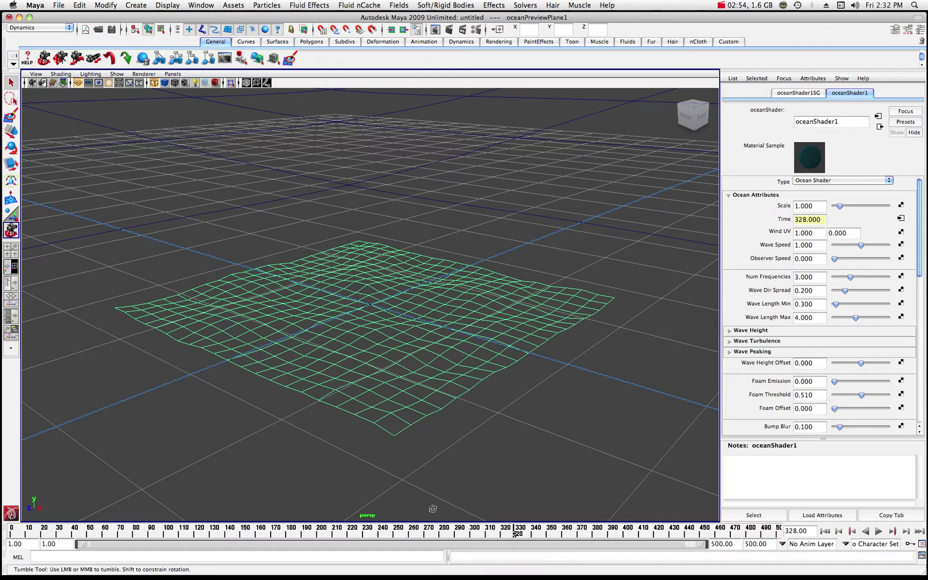
left_click(4, 530)
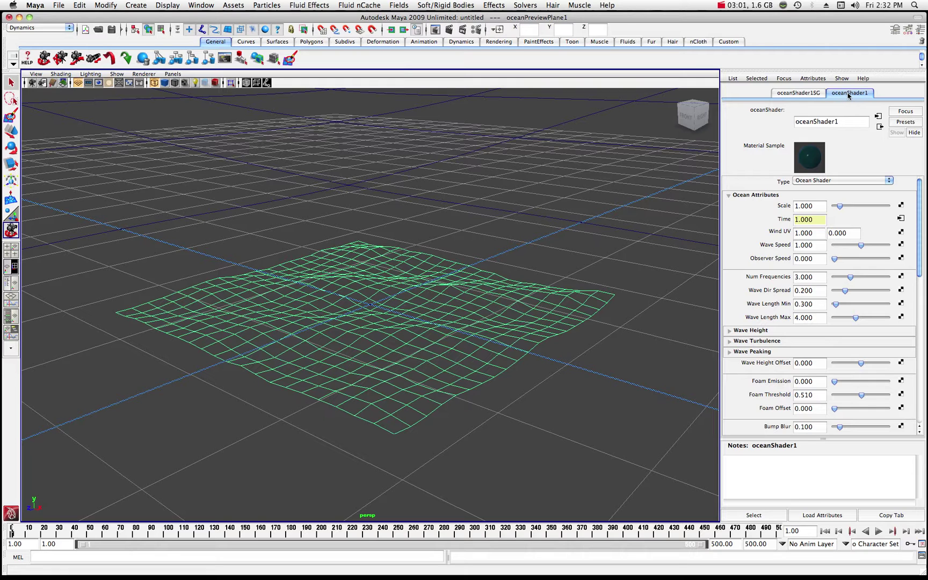
Check the ocean shading group attributes, then select the large ocean plane
left_click(807, 94)
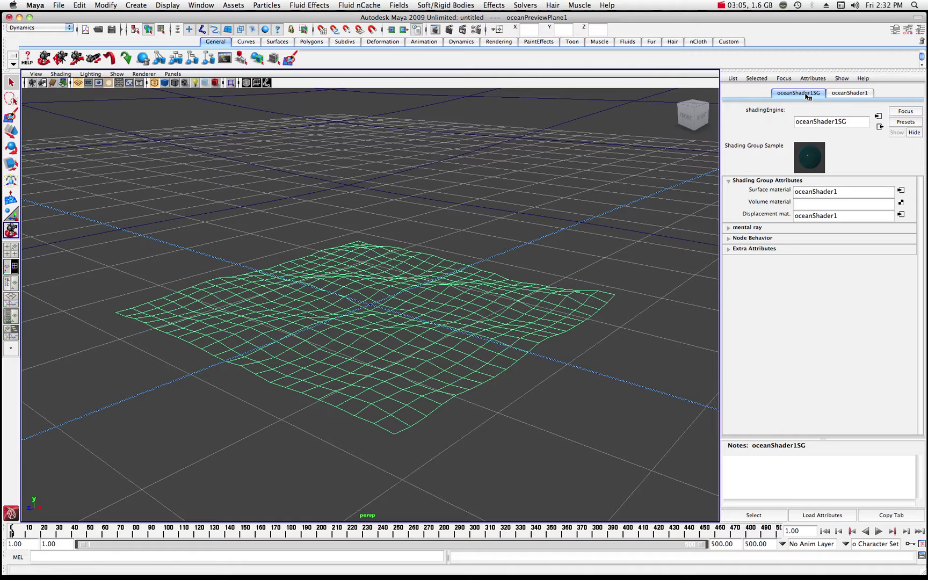
left_click(850, 94)
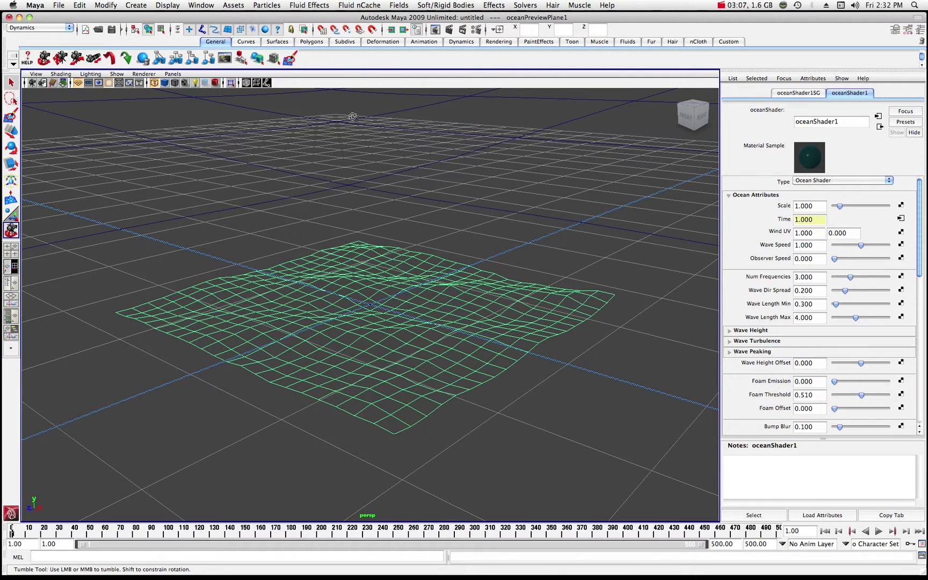
left_click(11, 82)
left_click(78, 121)
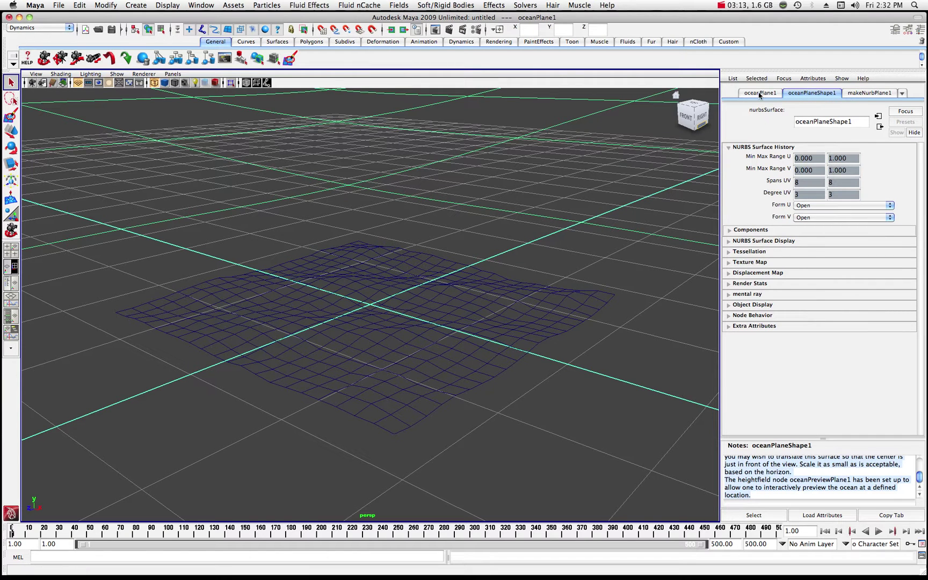
Browse the plane's transform, shape and history nodes, then return to oceanShader1
left_click(759, 93)
left_click(813, 94)
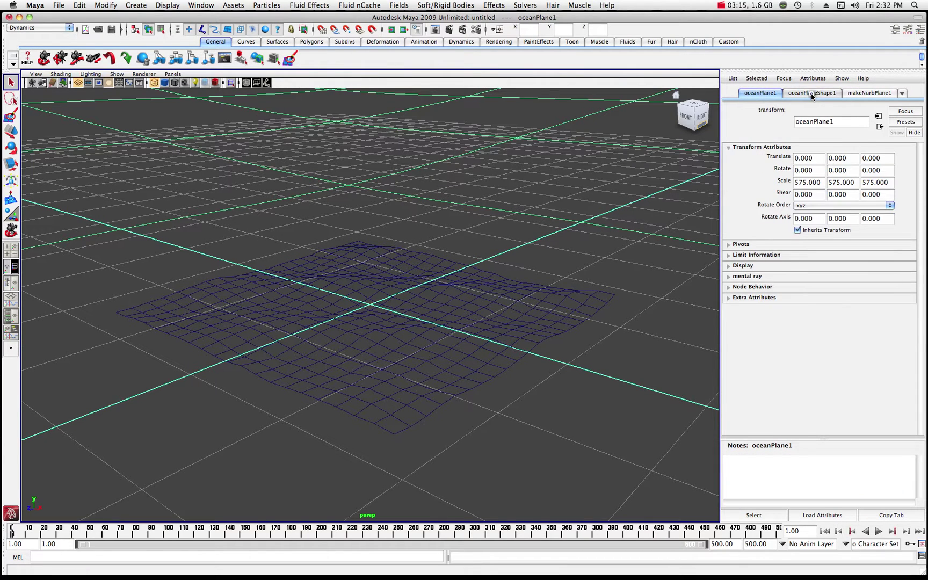
left_click(861, 94)
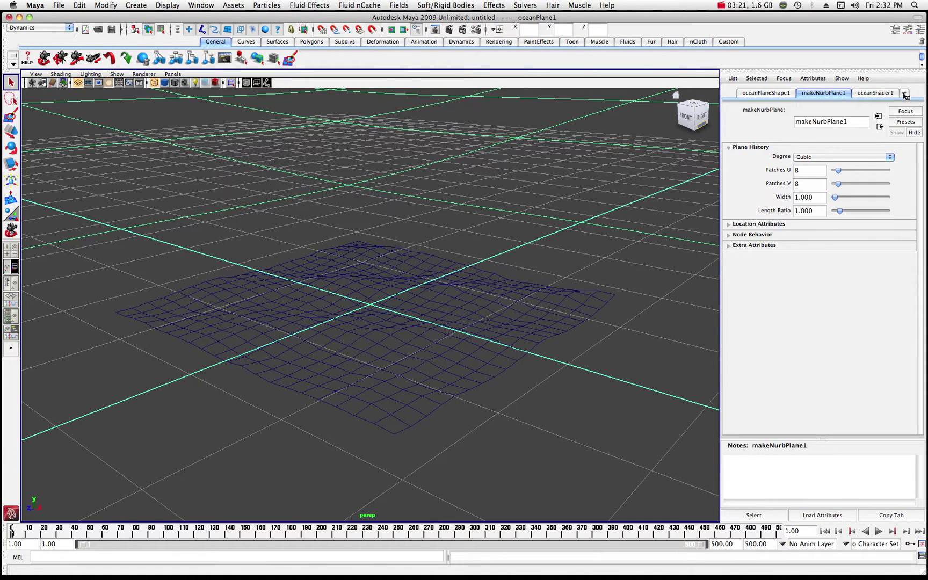
left_click(885, 95)
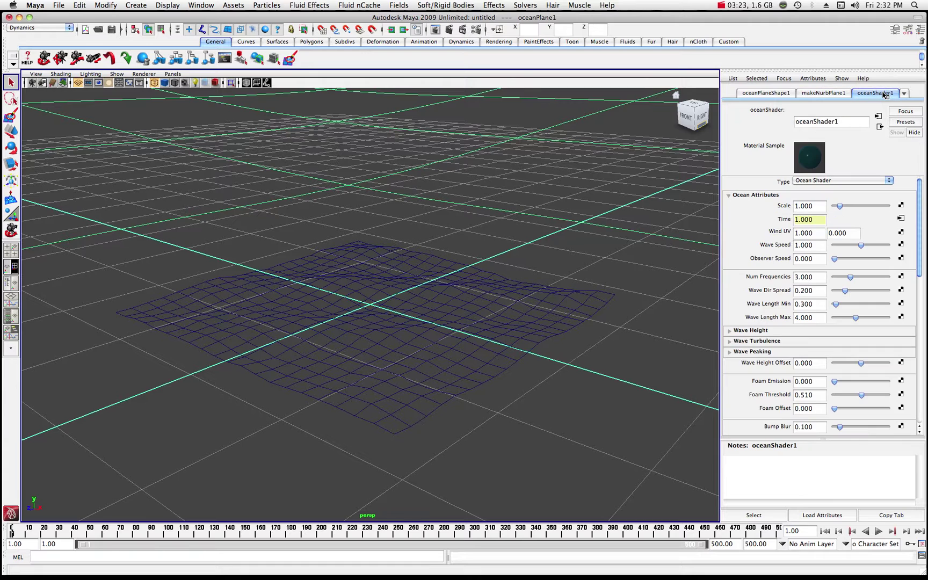
left_click(904, 93)
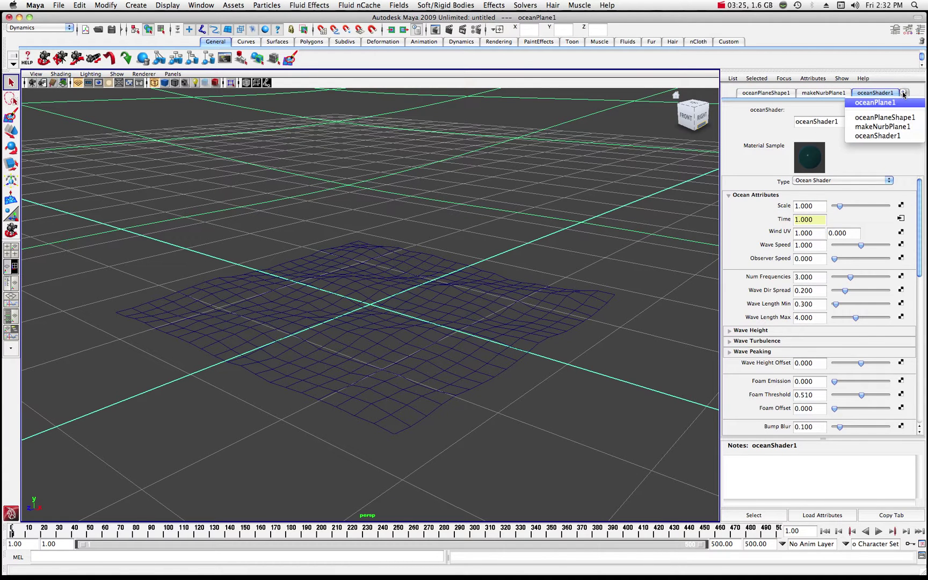
left_click(880, 138)
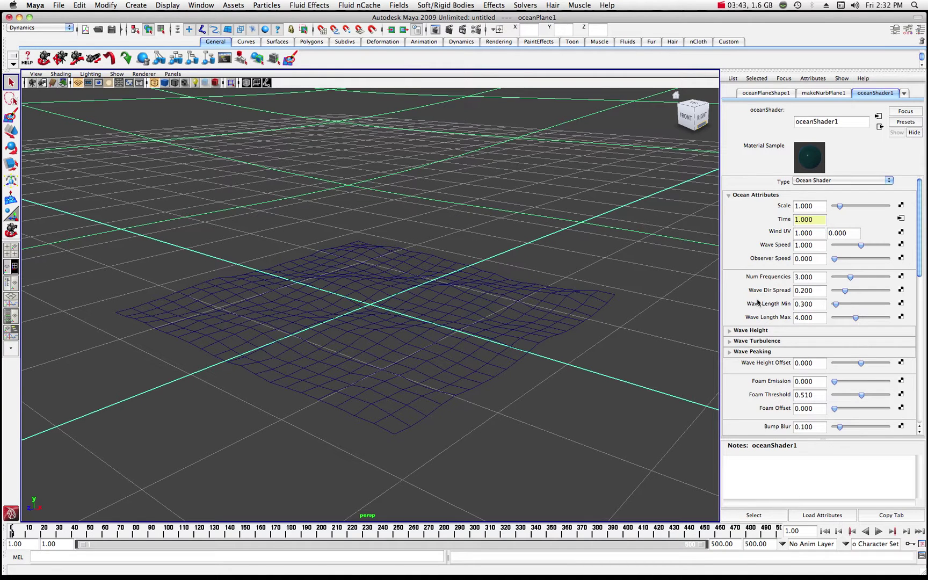
Render the ocean at frame 1, dolly the perspective view out, and re-render it
mouse_move(881, 564)
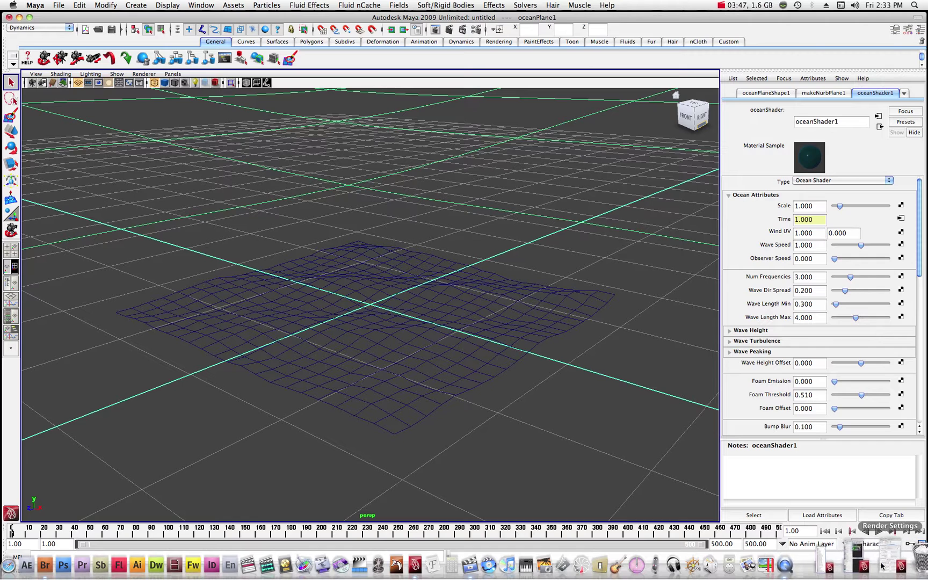
left_click(448, 33)
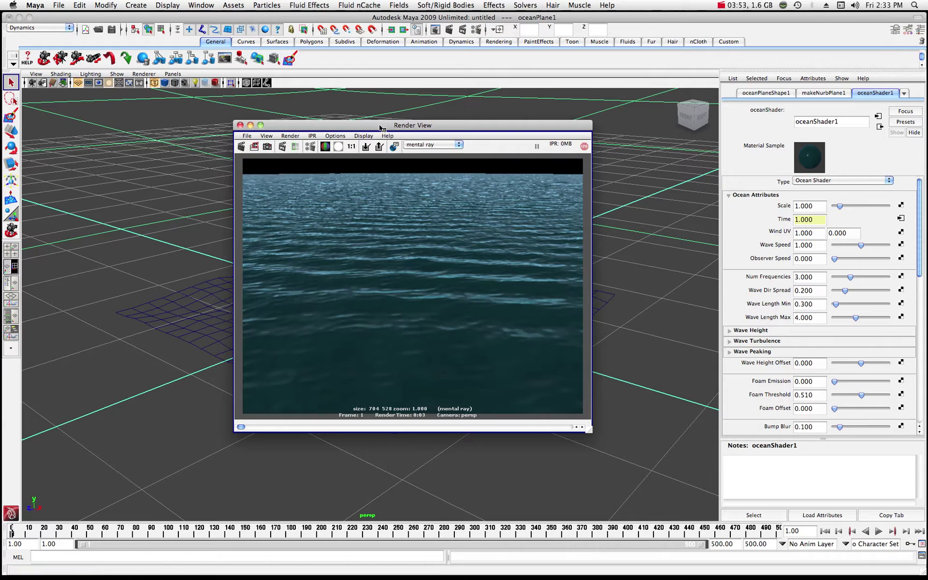
left_click_drag(379, 127, 489, 123)
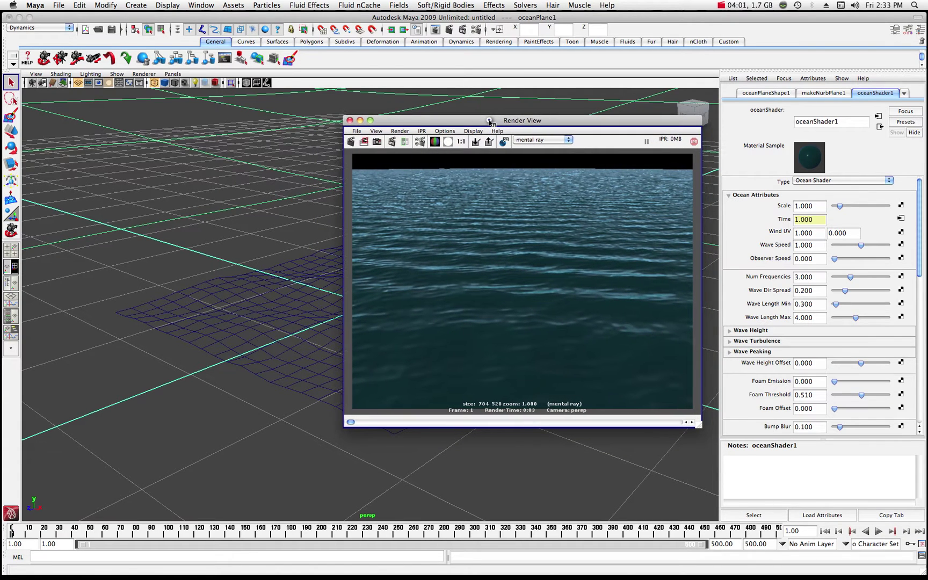
left_click(278, 214)
scroll(278, 214, "down", 5)
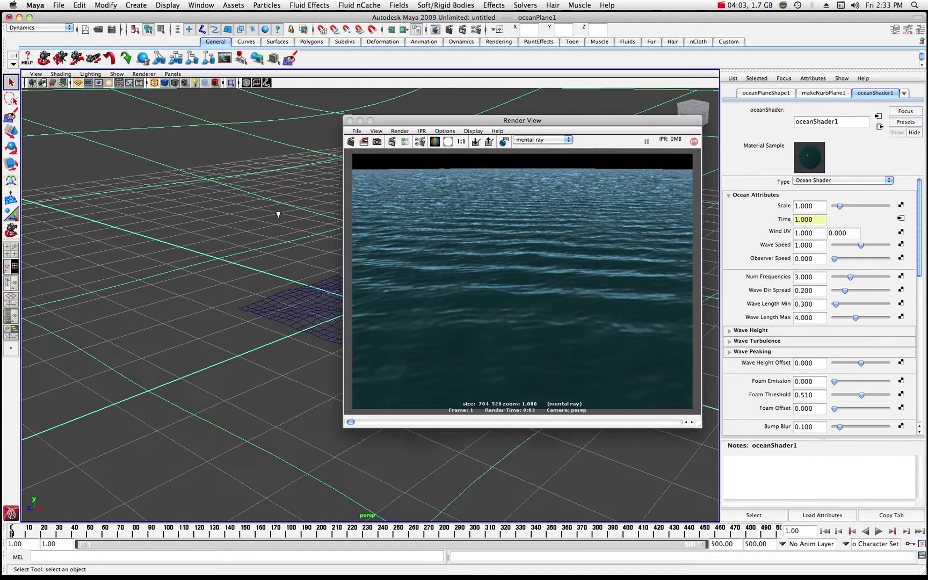
left_click(351, 142)
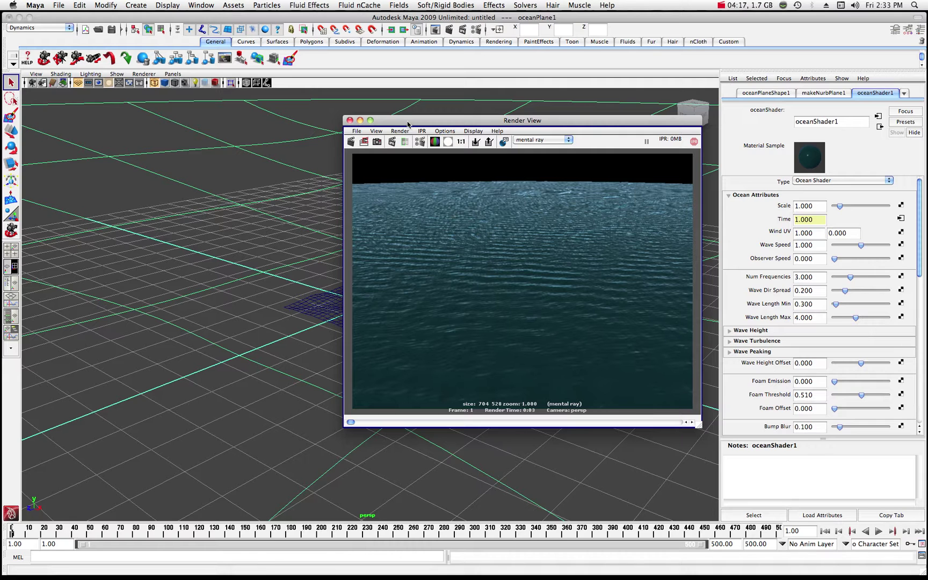
Deselect the plane, lower the camera near the horizon, and re-render the ocean
left_click_drag(407, 123, 530, 144)
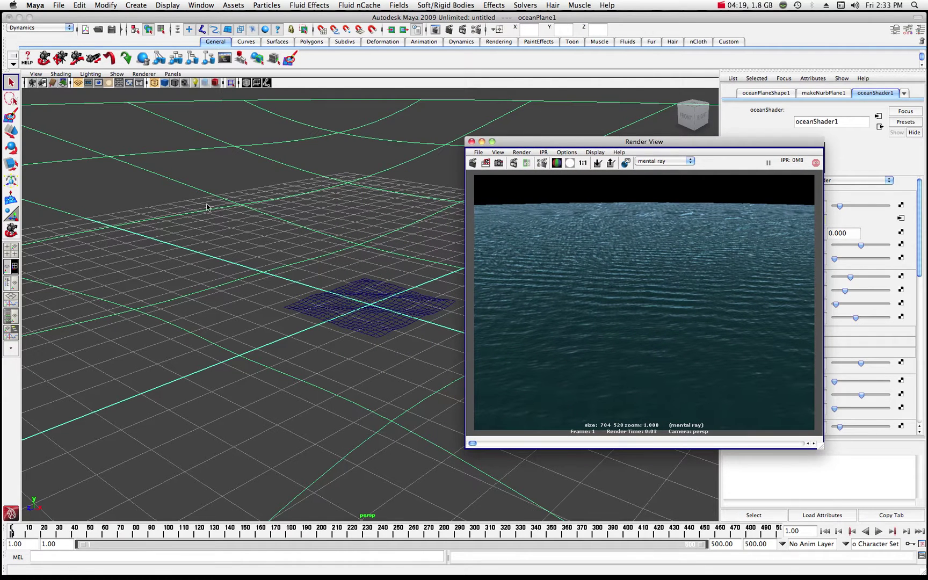
left_click(264, 237)
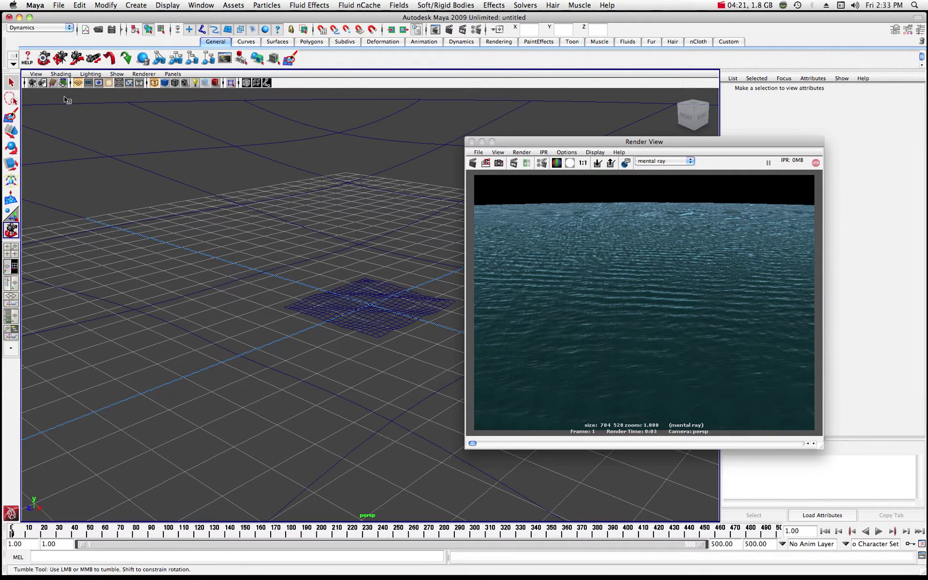
left_click_drag(284, 263, 299, 259)
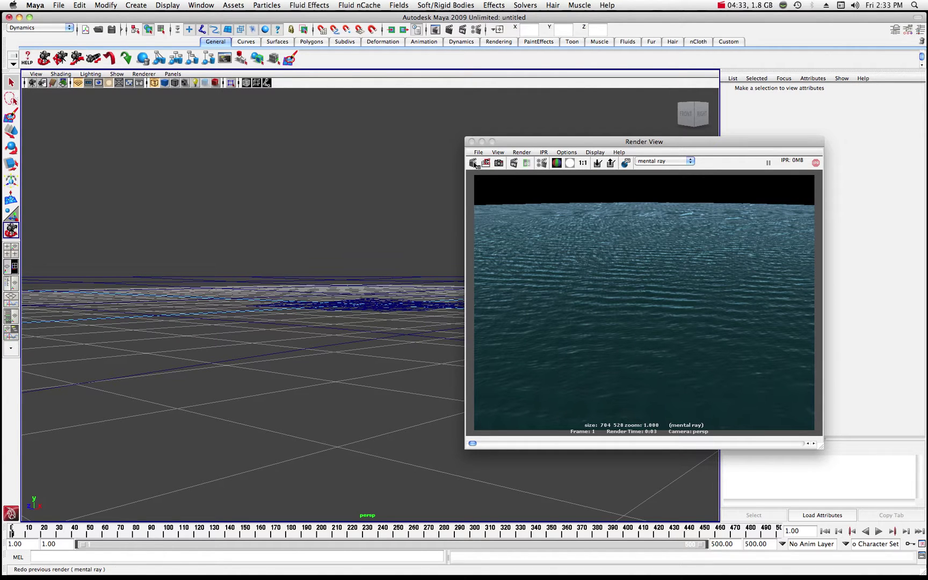
left_click(474, 164)
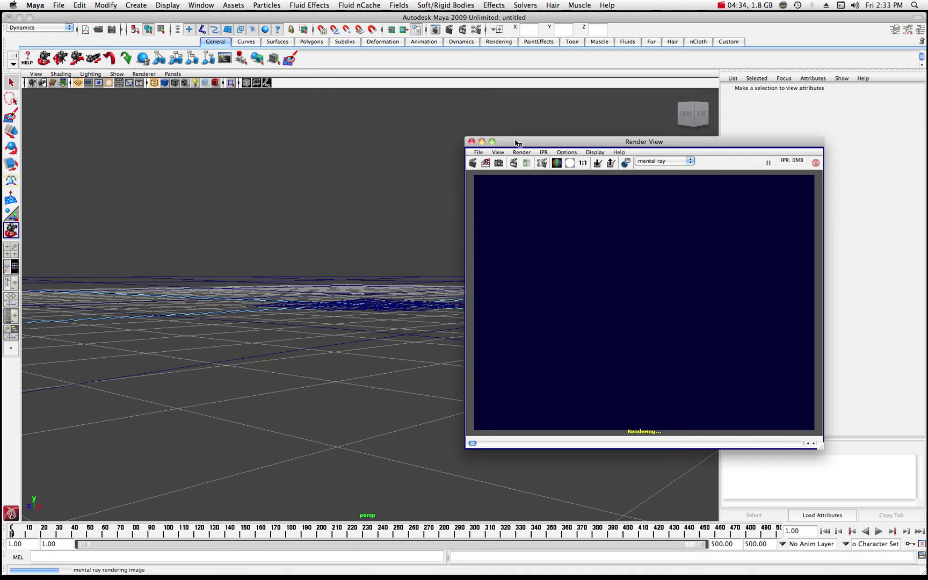
left_click_drag(515, 143, 559, 121)
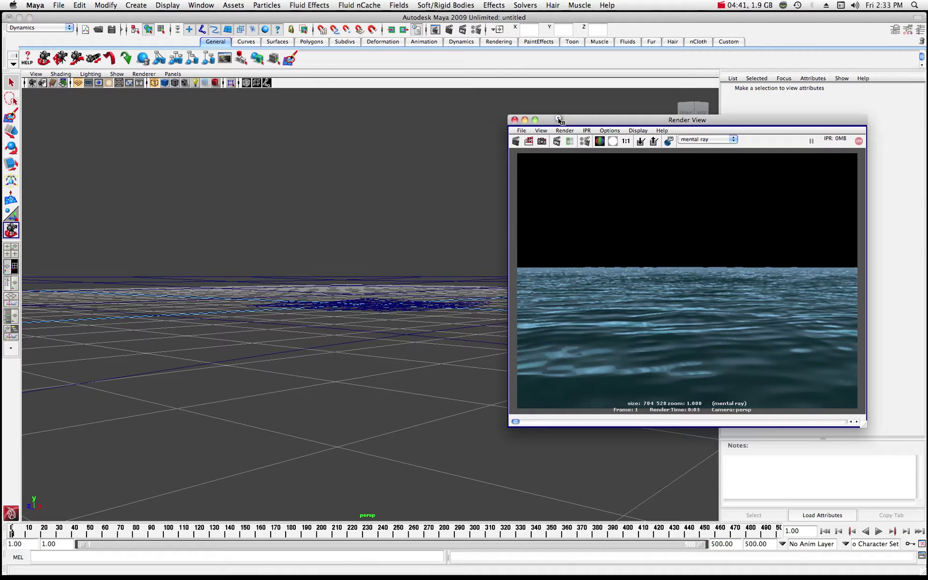
left_click_drag(559, 120, 518, 120)
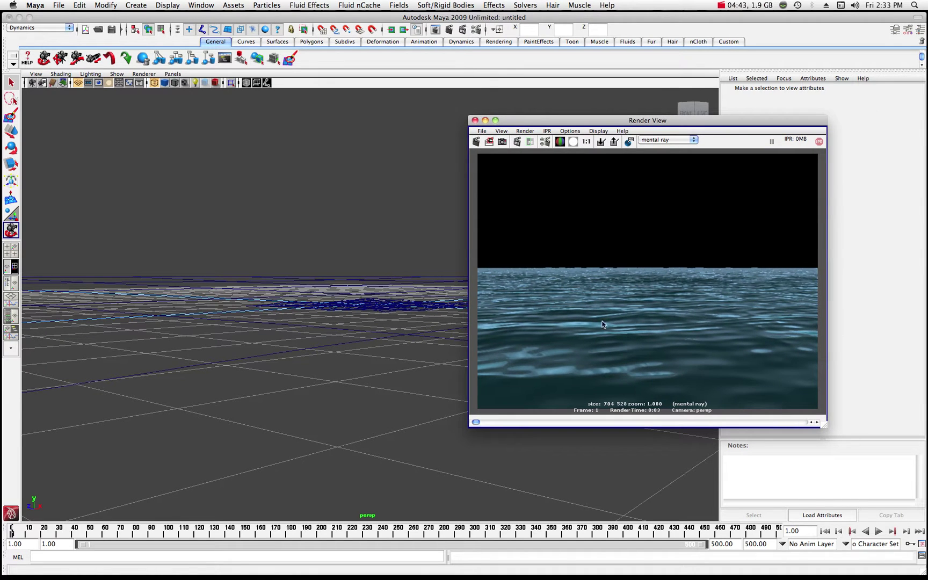
Switch the renderer to Maya Software, render the ocean, and open Render Settings
left_click(694, 141)
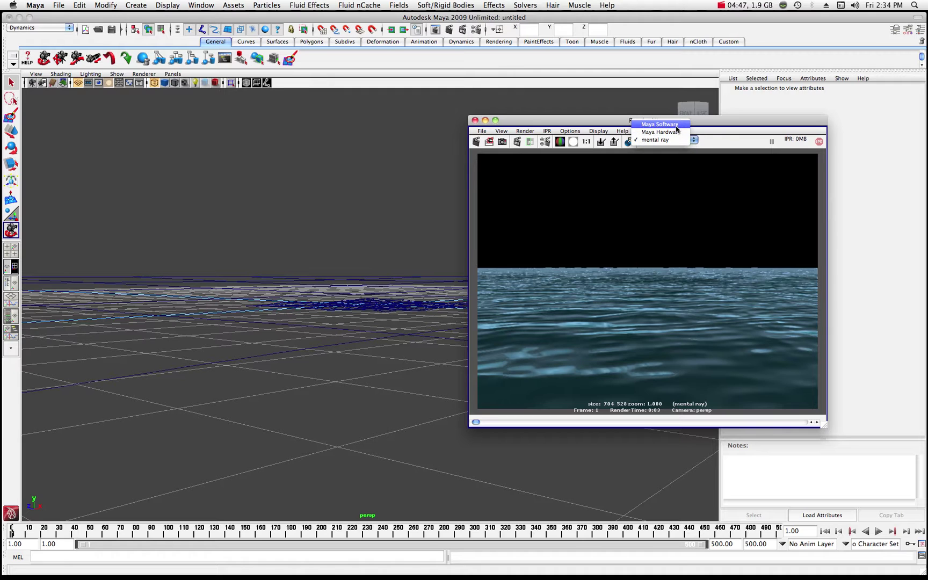
left_click(675, 125)
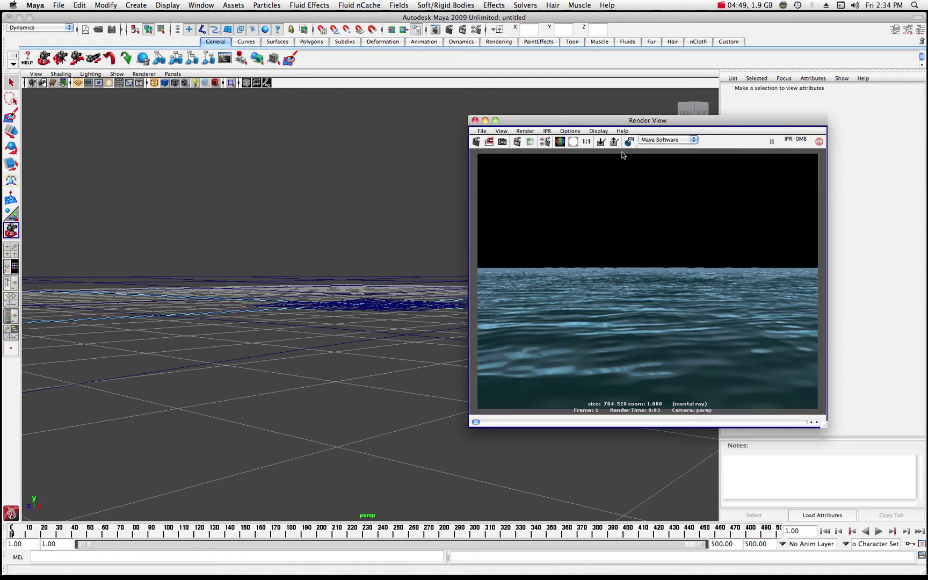
left_click(476, 141)
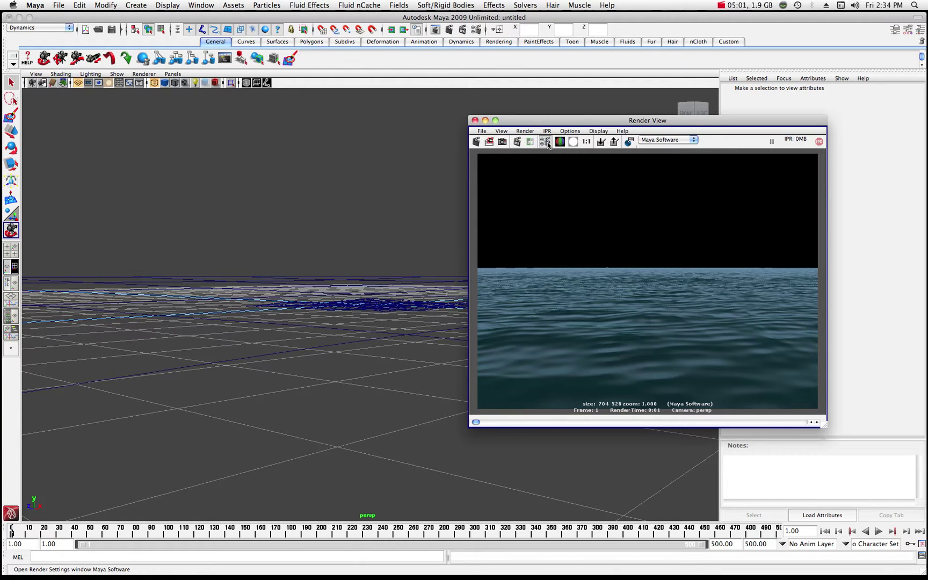
mouse_move(814, 571)
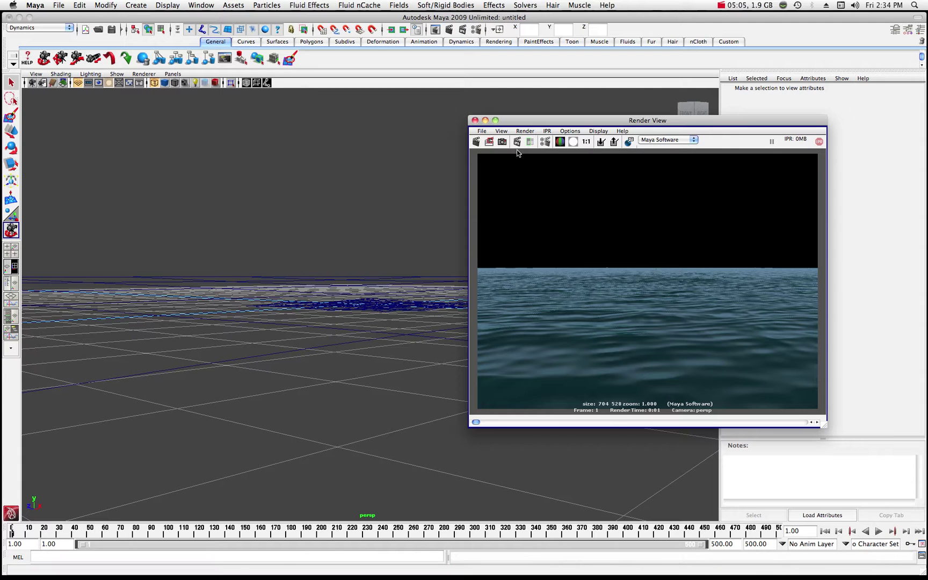
left_click(545, 142)
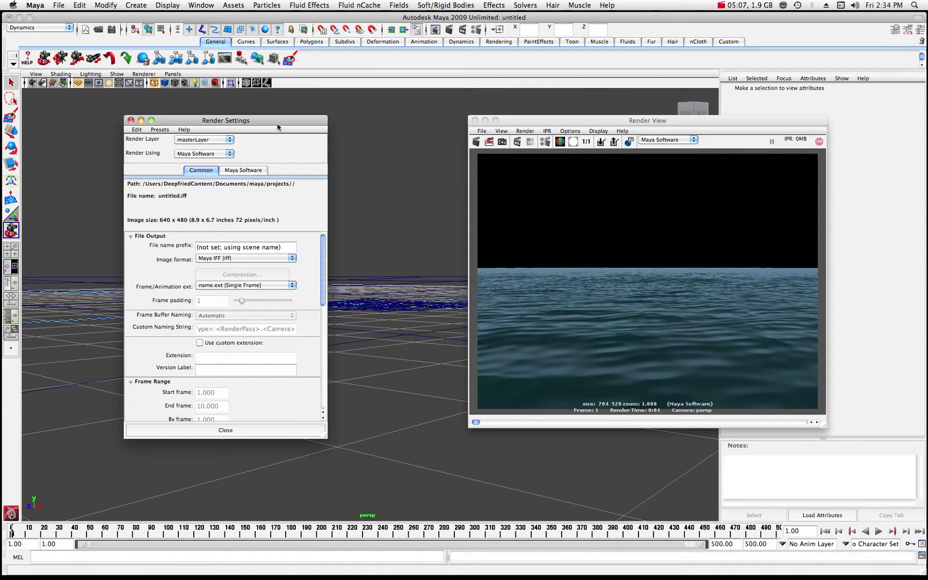
Set Maya Software anti-aliasing Quality to Production quality
left_click_drag(273, 124, 574, 181)
left_click(545, 226)
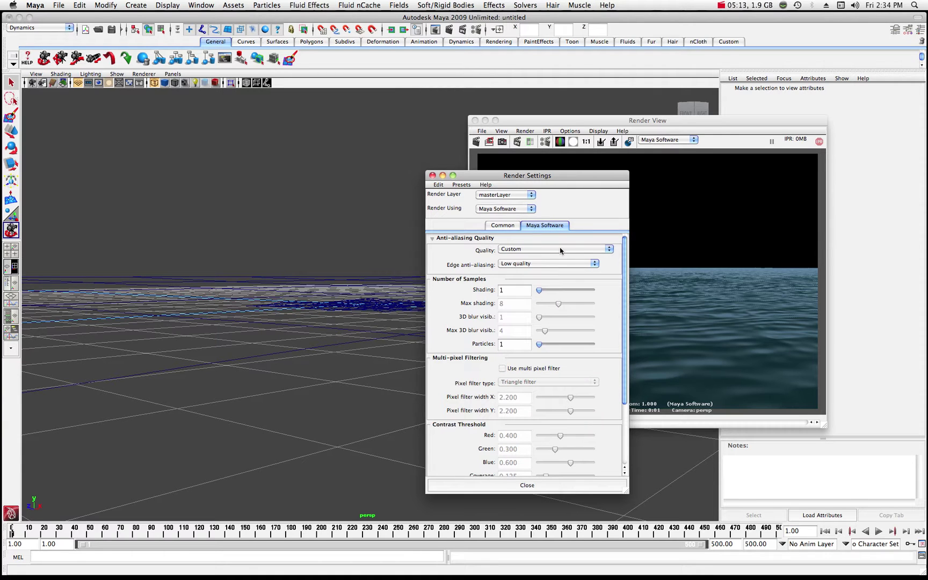
left_click(610, 250)
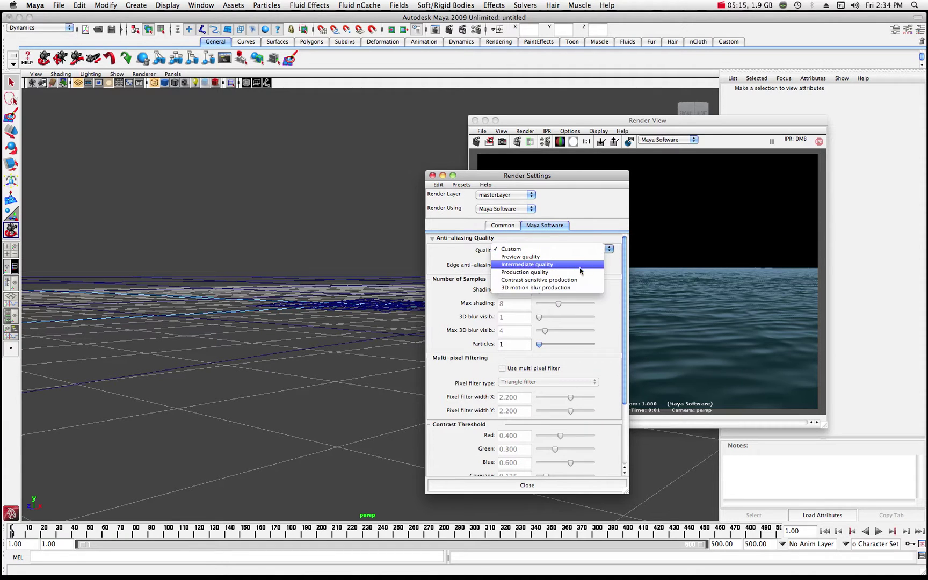
left_click(549, 272)
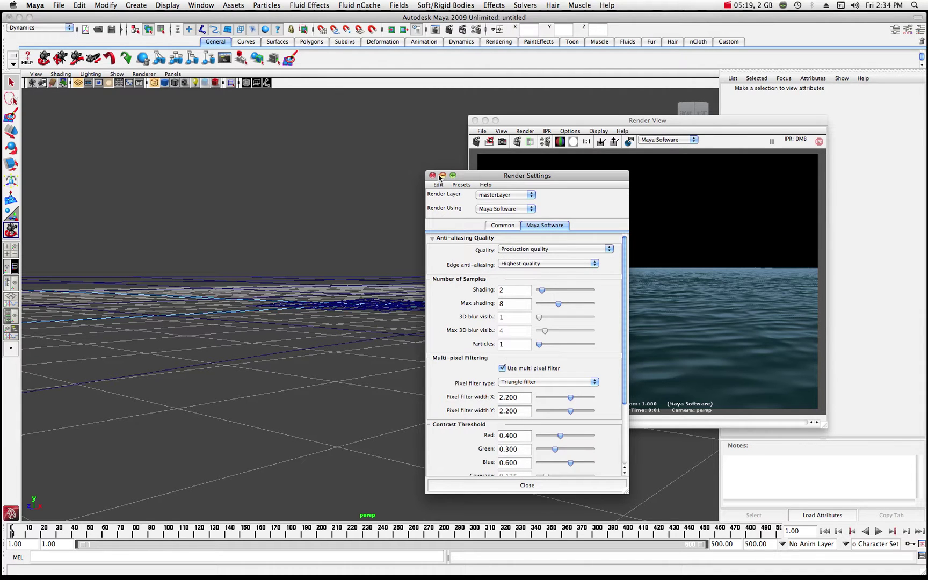
Re-render the ocean at Production quality, then minimize the Render View
left_click(519, 121)
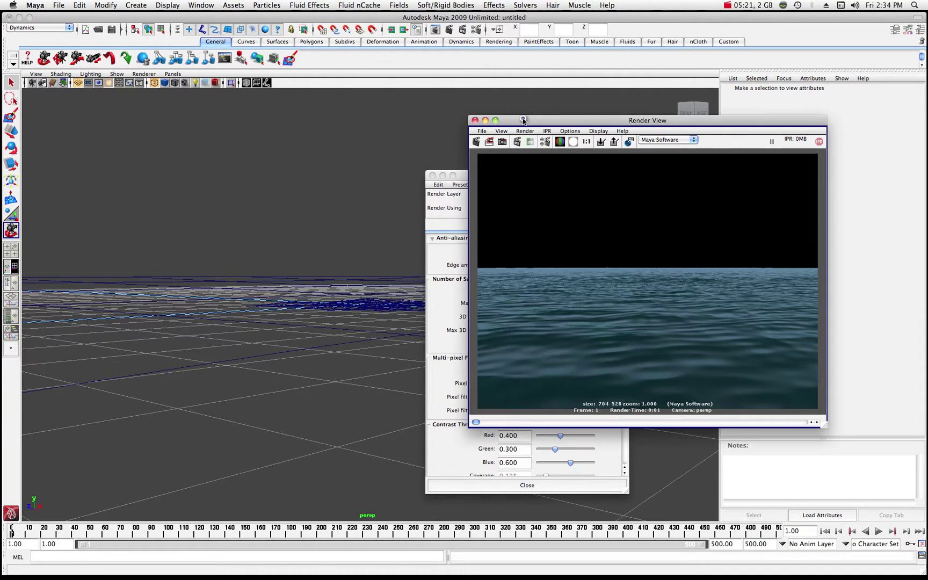
left_click(476, 141)
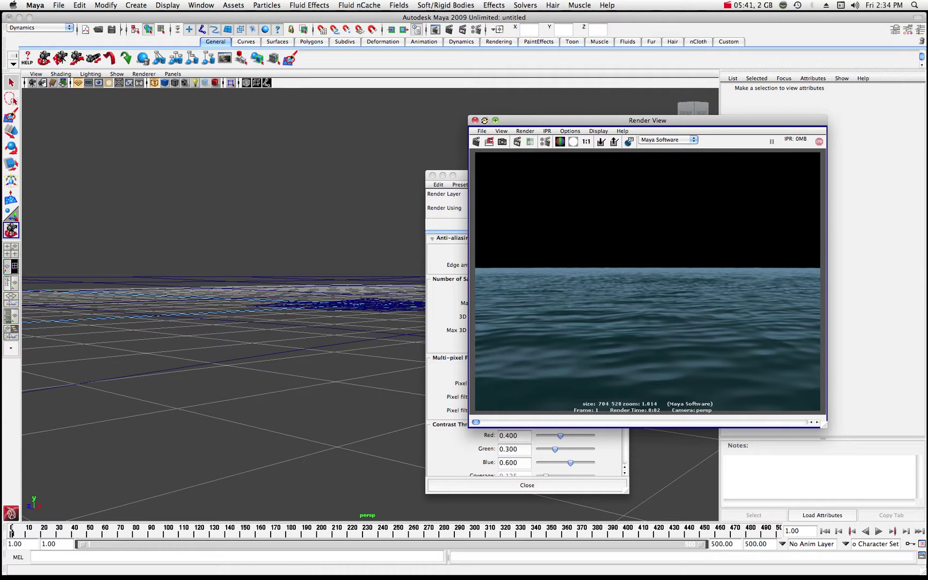
left_click(485, 120)
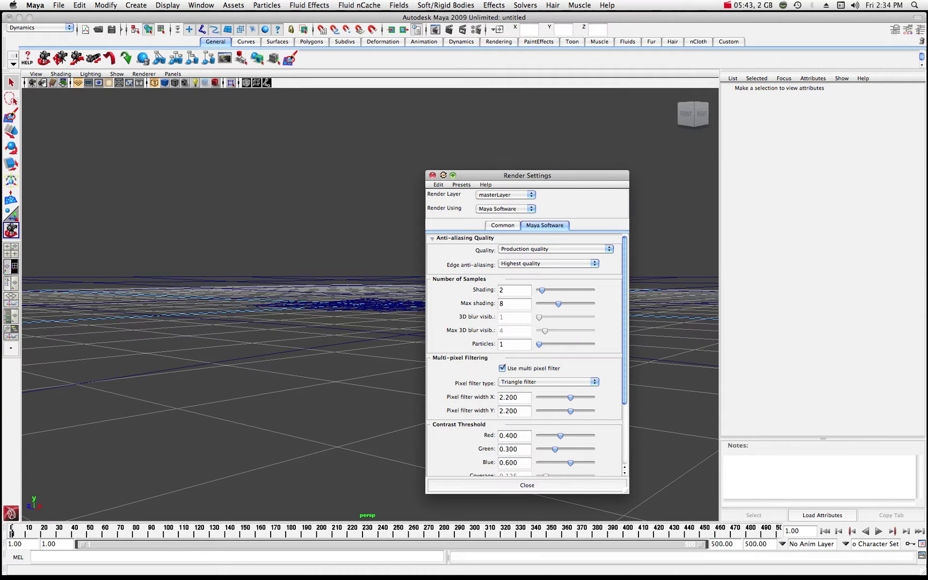
Close Render Settings and preview the ocean animation, stopping at frame 170
left_click(433, 176)
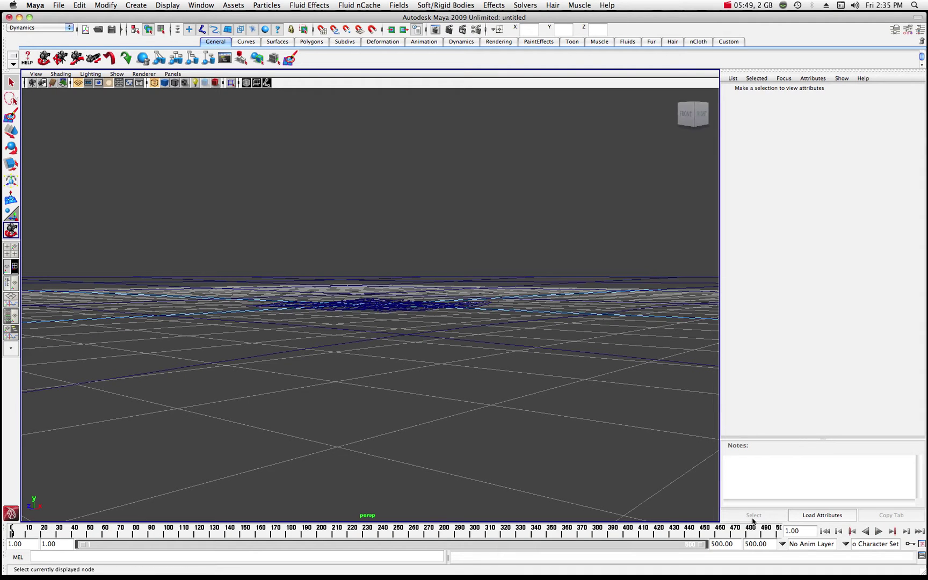
left_click(879, 532)
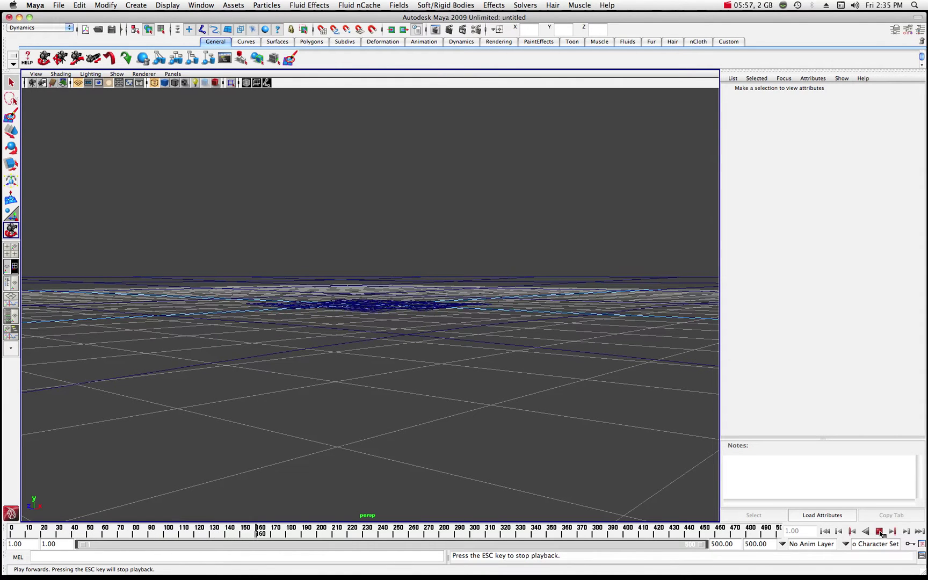
left_click(879, 532)
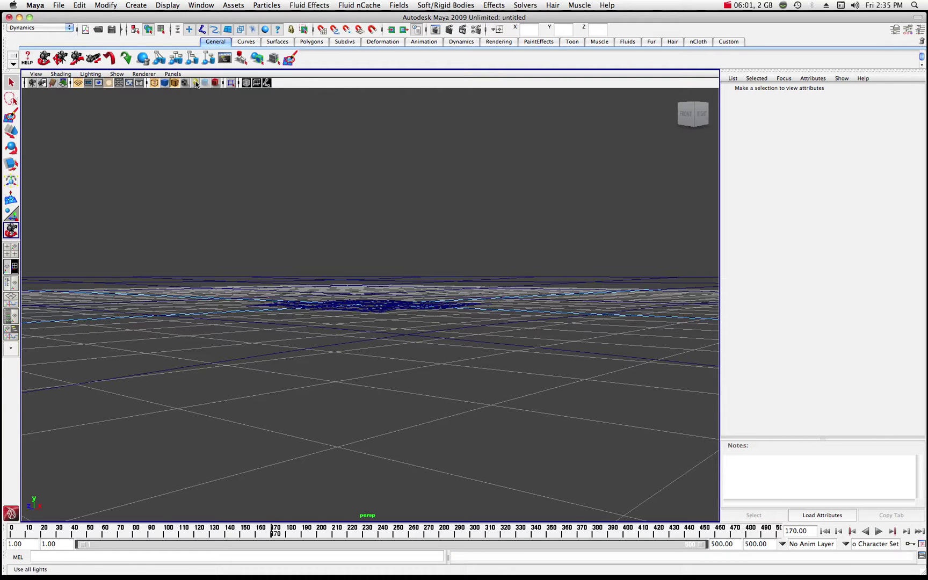
left_click_drag(325, 275, 350, 287)
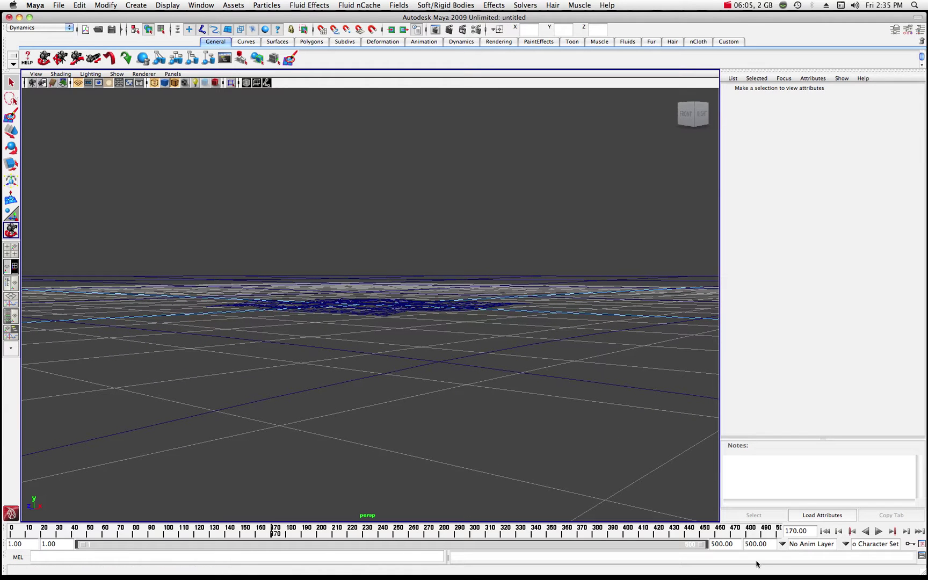
Restore the Render View with the ocean render and return to frame 1
mouse_move(763, 578)
left_click(890, 559)
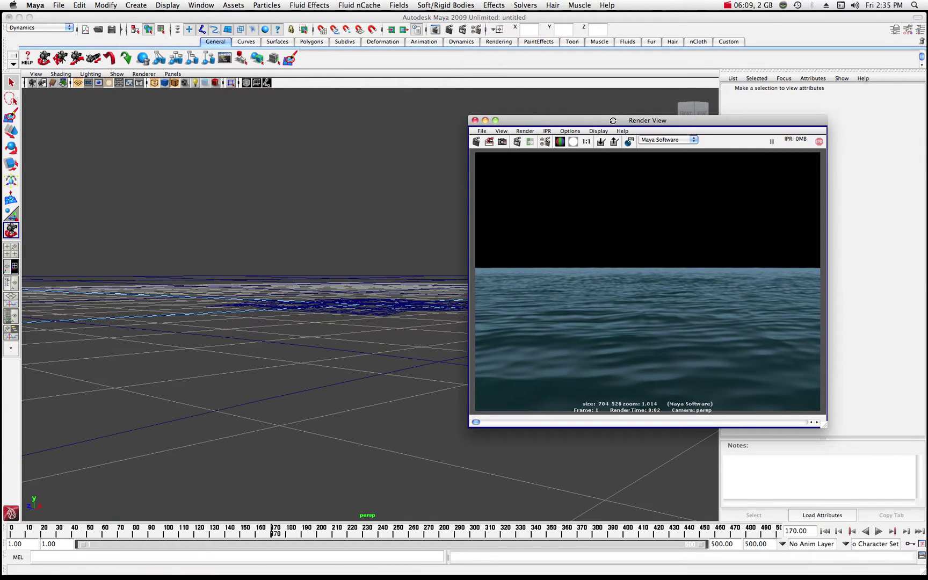
left_click_drag(613, 122, 448, 111)
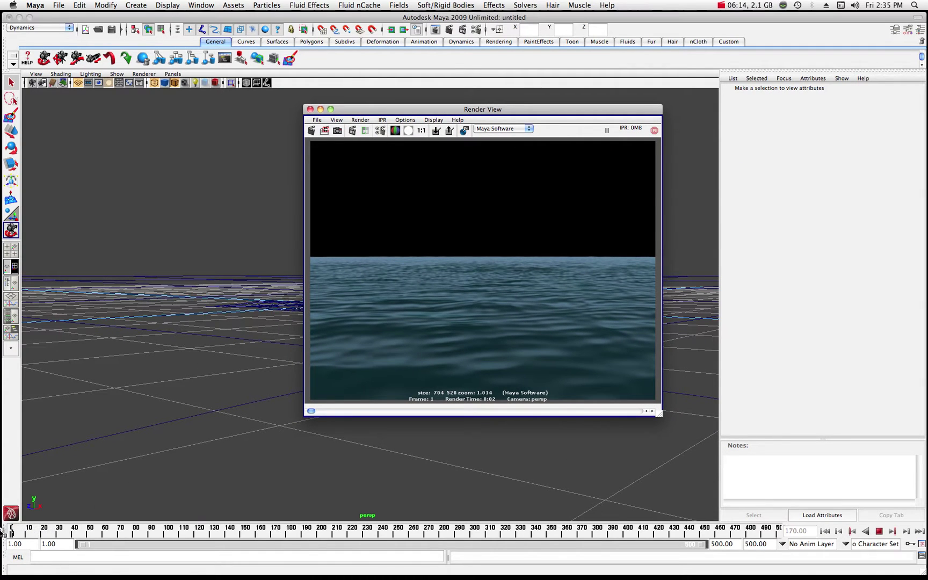
left_click(11, 531)
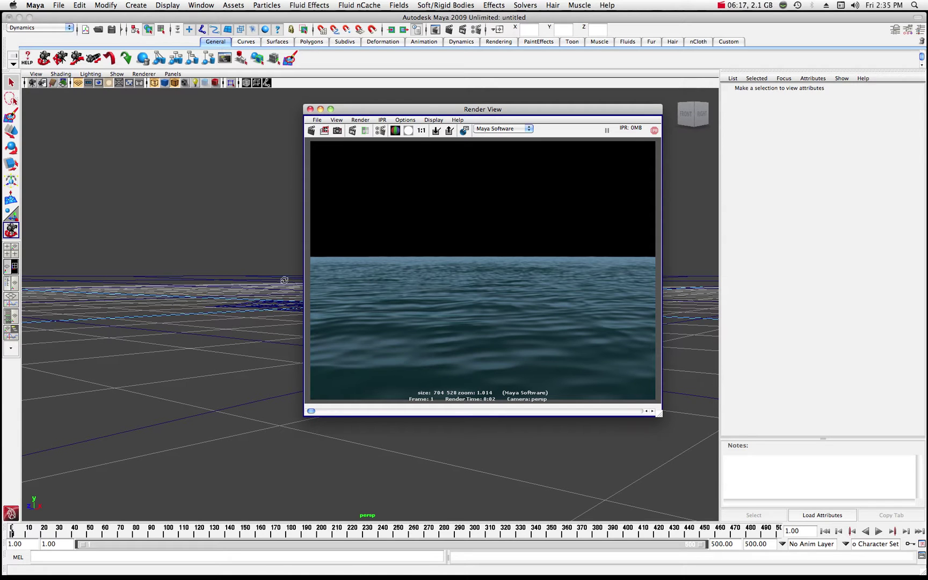
left_click(27, 113)
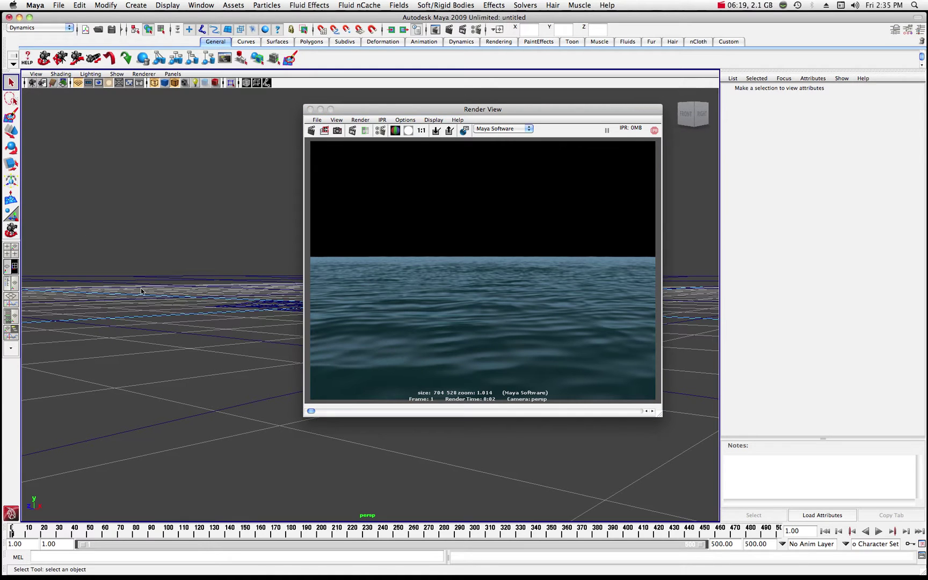
Select the ocean and raise the oceanShader1 Wave Height ramp for taller waves
left_click(289, 308)
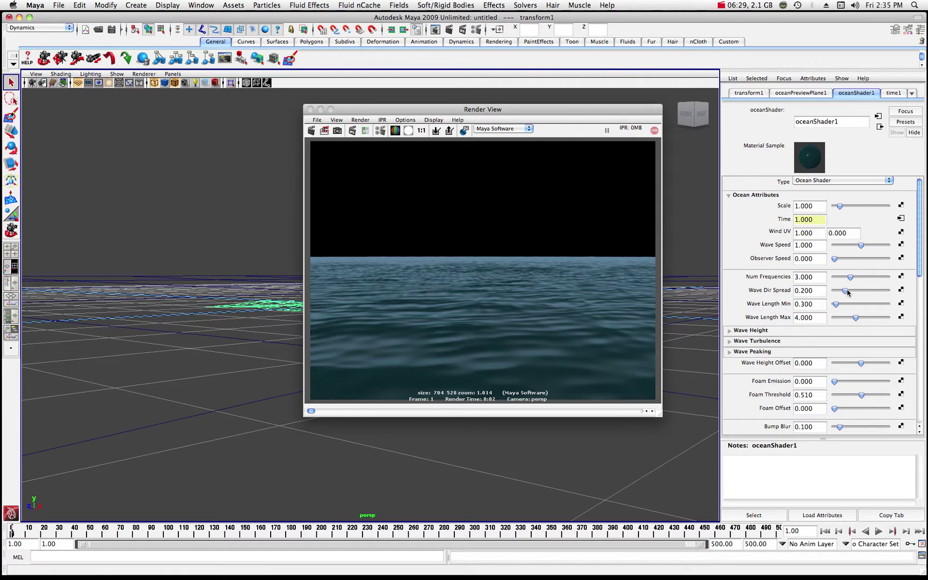
left_click(730, 331)
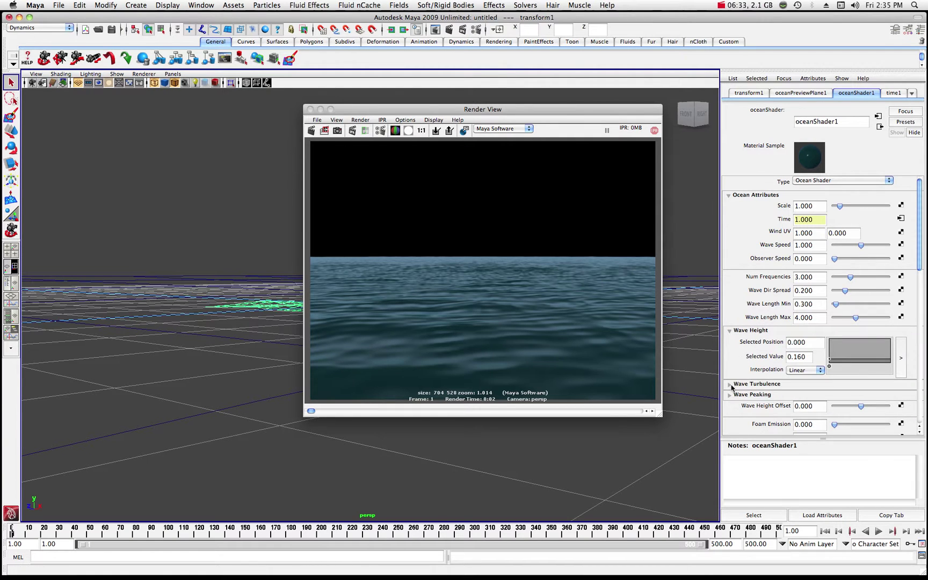
left_click(730, 384)
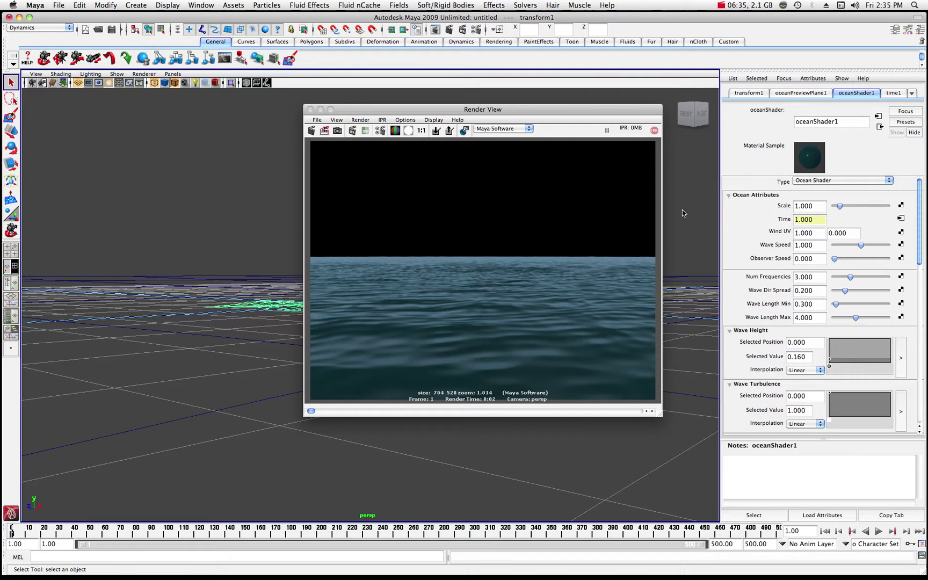
left_click_drag(549, 112, 584, 131)
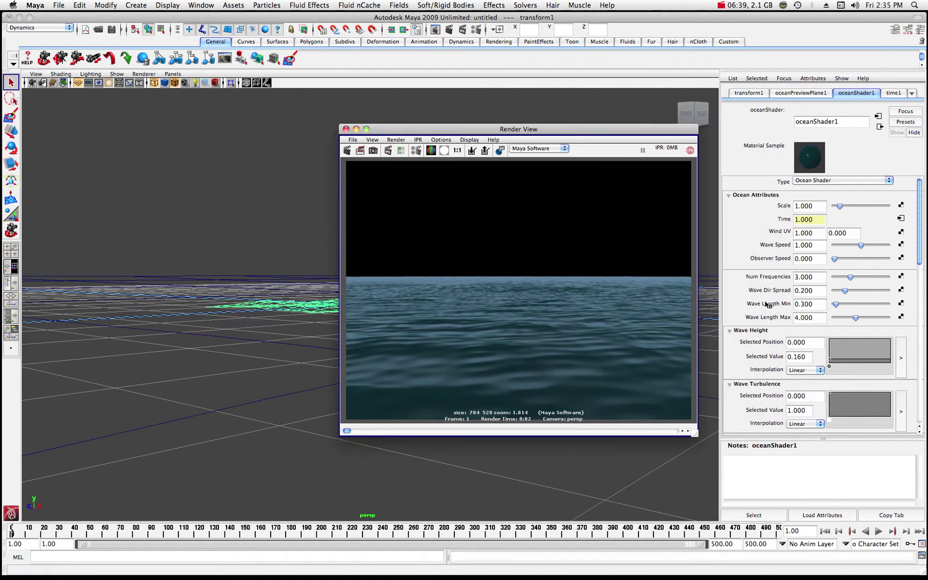
left_click_drag(829, 361, 831, 348)
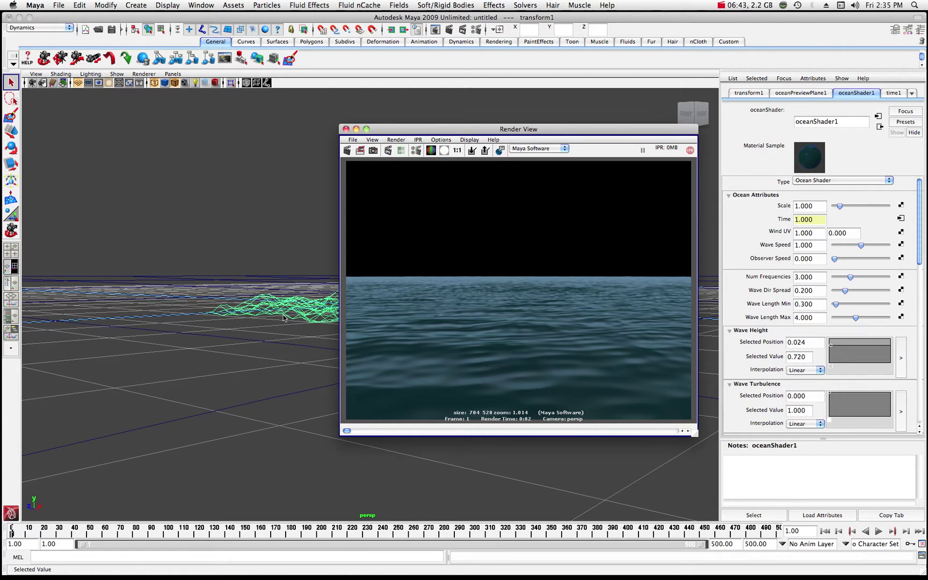
left_click_drag(413, 131, 513, 98)
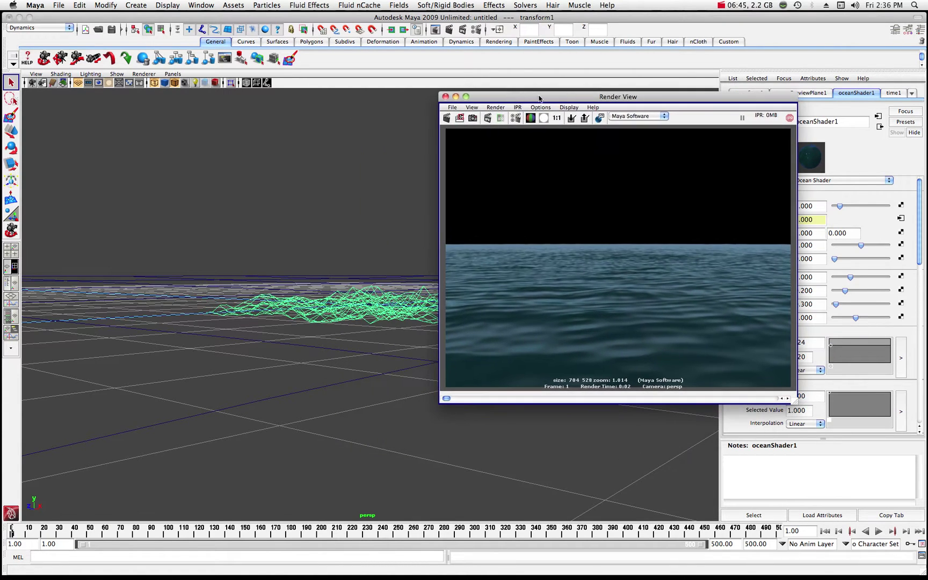
left_click_drag(659, 98, 500, 100)
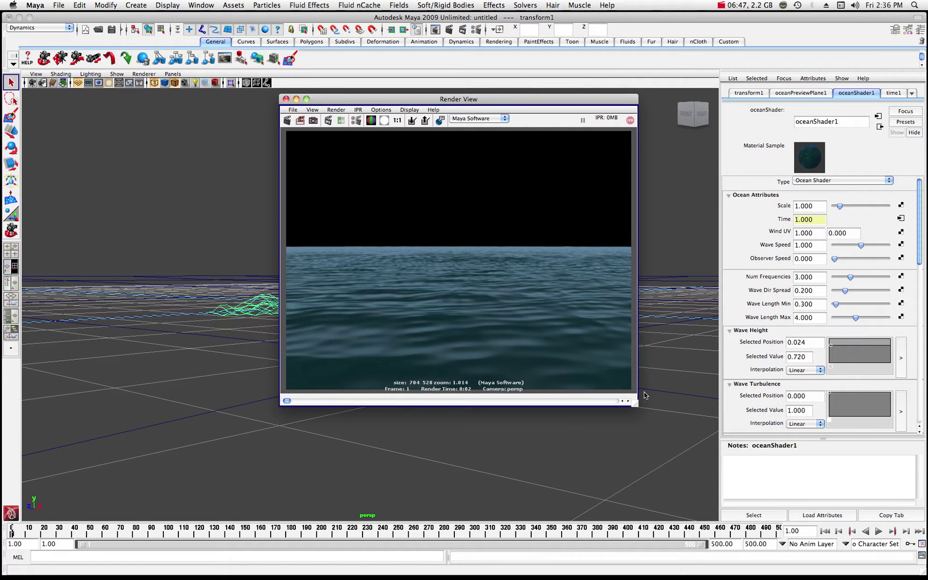
left_click(296, 99)
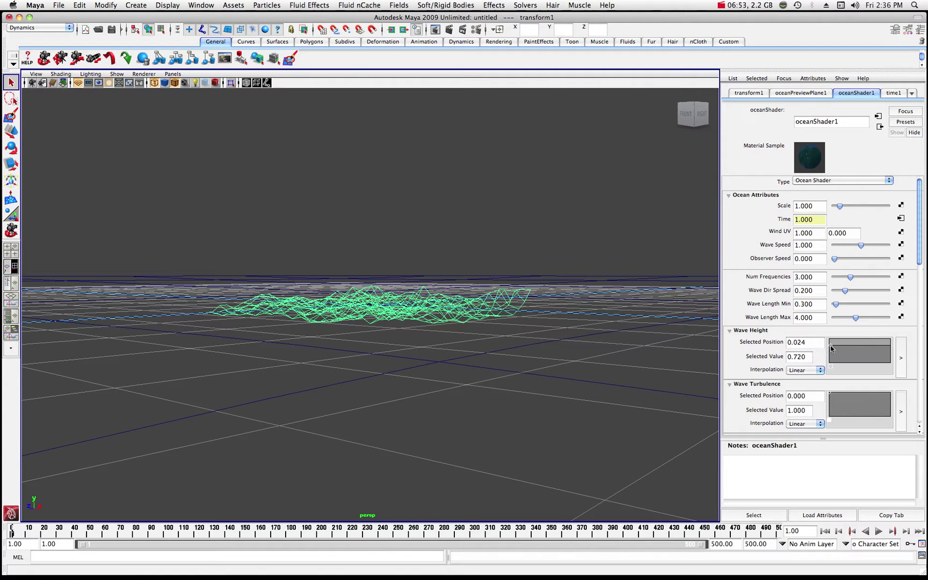
left_click_drag(831, 347, 828, 362)
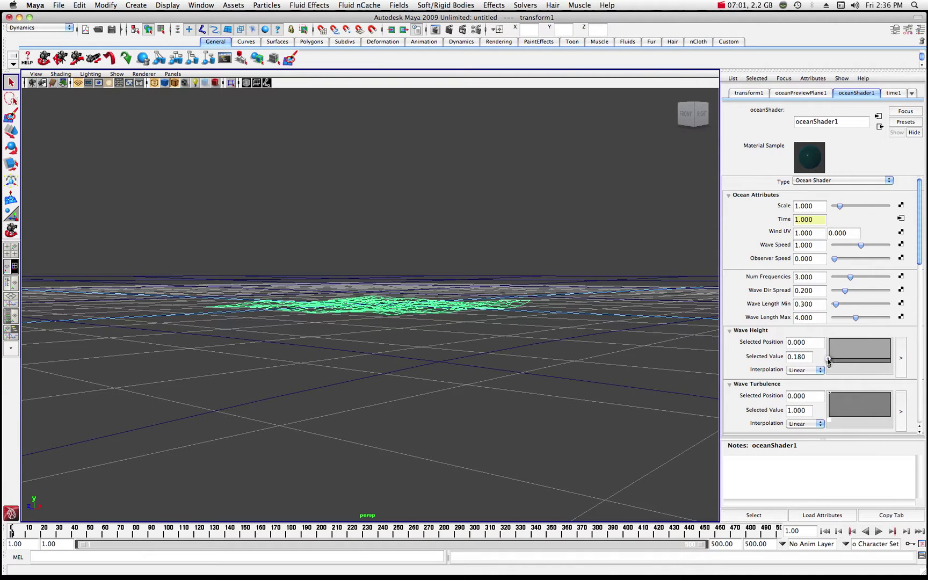
left_click_drag(829, 363, 828, 363)
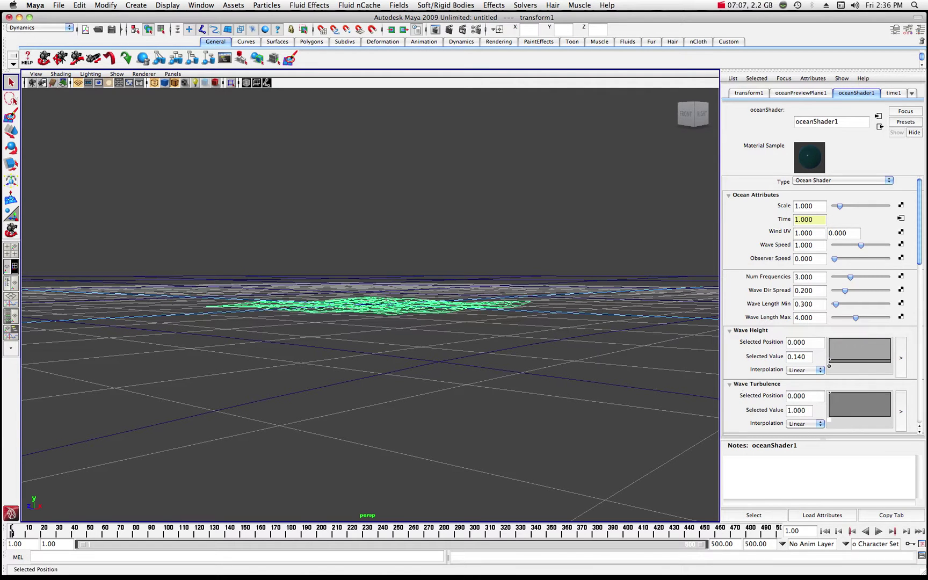
Add and lower a Wave Turbulence ramp point, then preview playback to frame 89
left_click(830, 394)
scroll(580, 332, "up", 6)
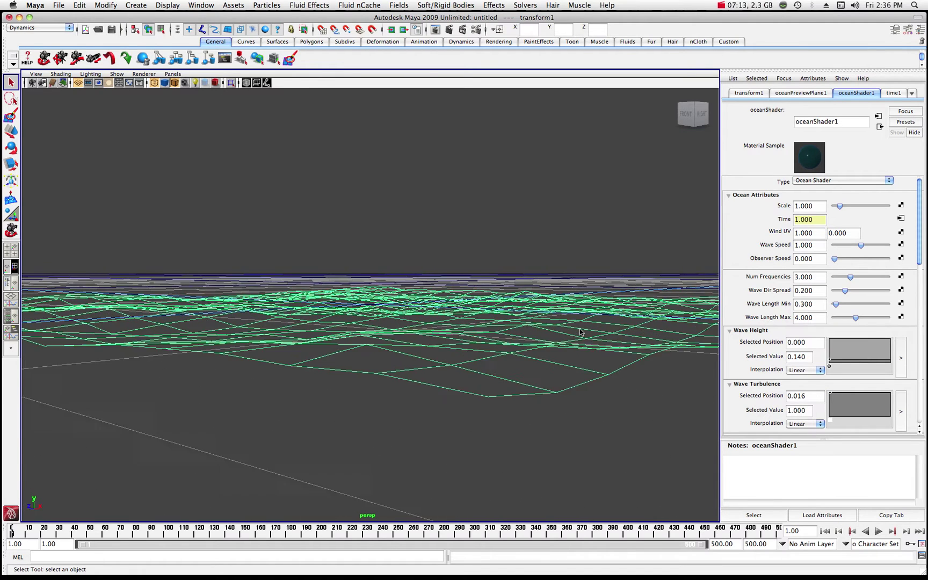
scroll(580, 332, "up", 2)
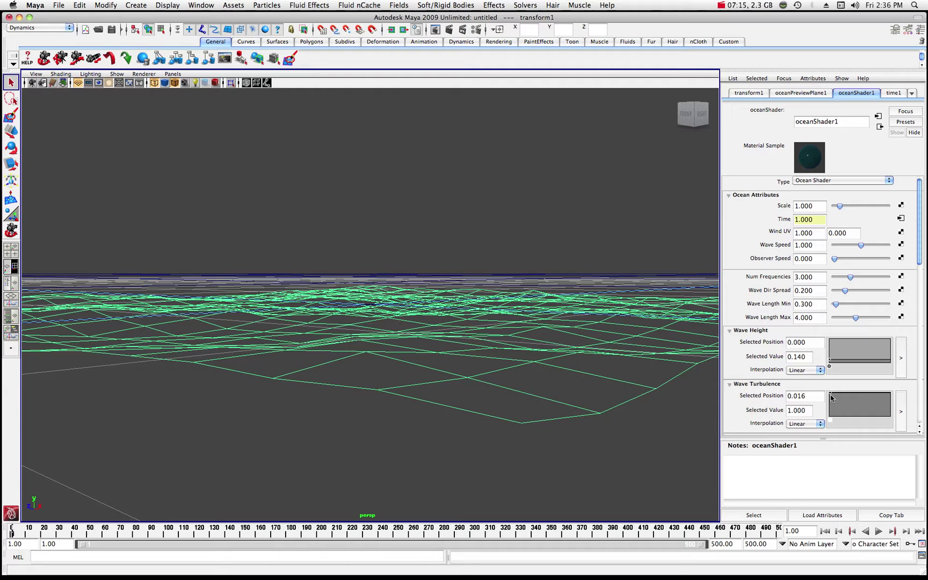
left_click_drag(831, 392, 829, 413)
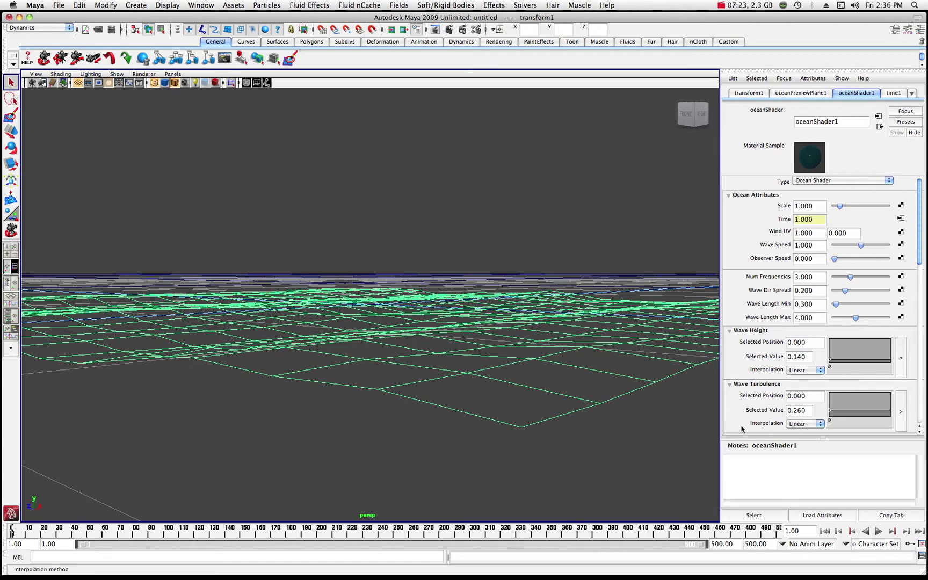
key("alt+v")
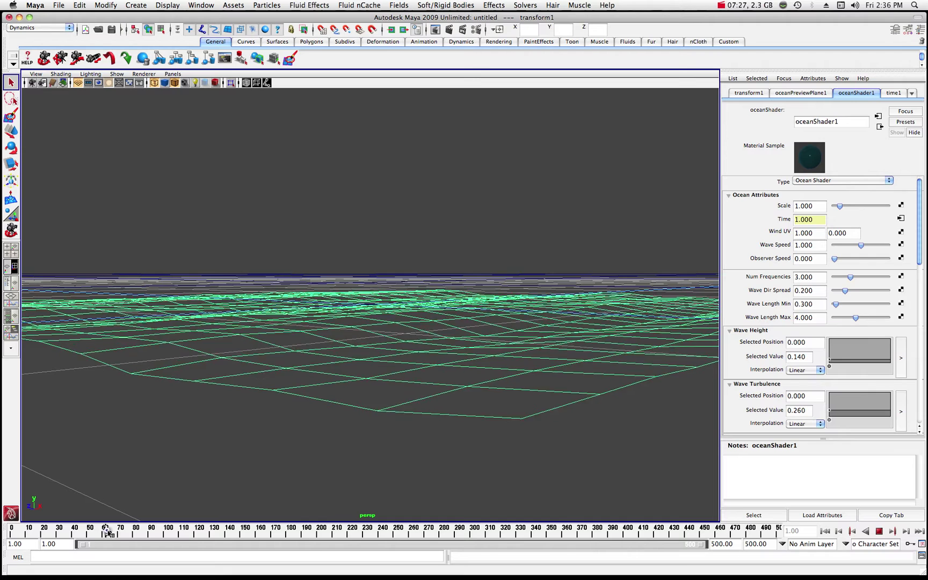
left_click(149, 531)
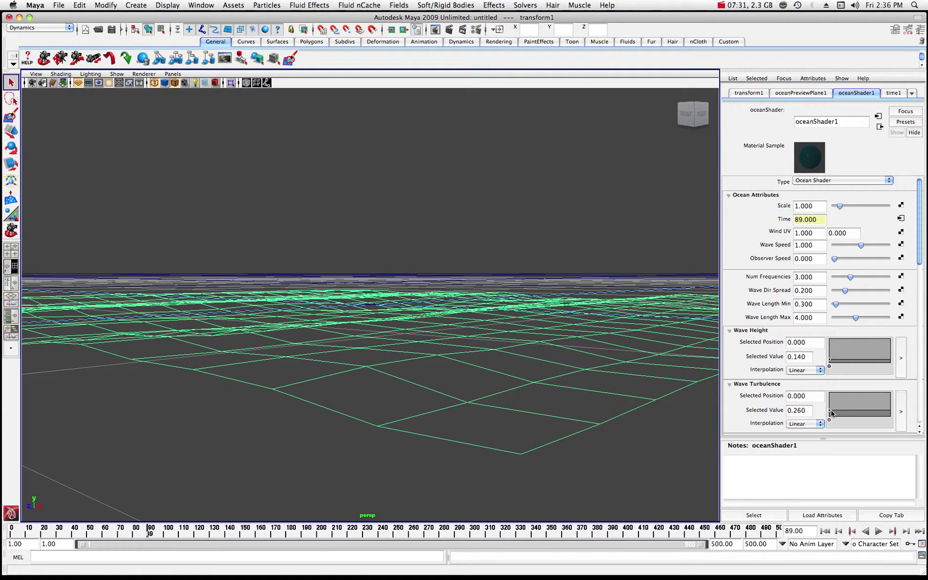
Raise the turbulence point to 0.800 and replay the waves, scrubbing to frame 157
left_click_drag(830, 411, 831, 397)
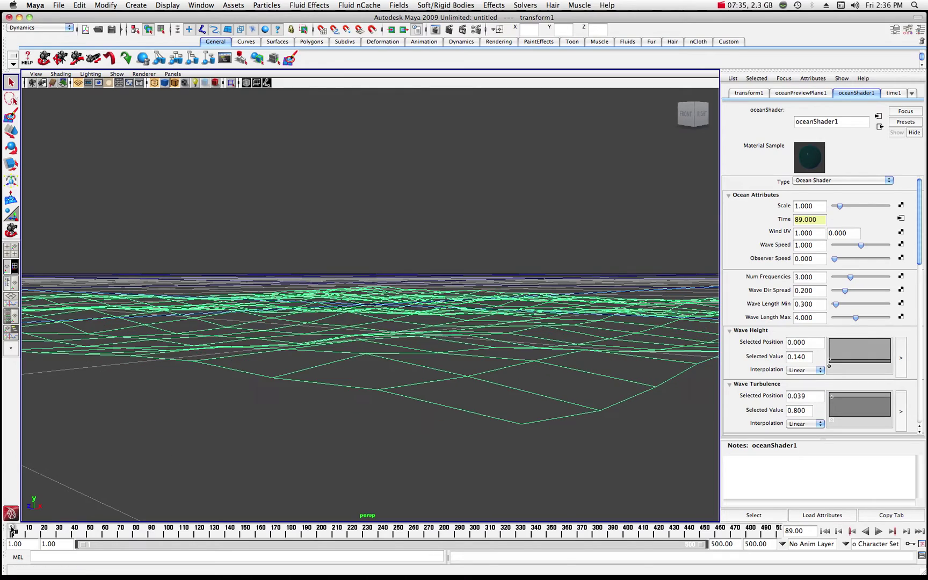
left_click(9, 530)
key("alt+v")
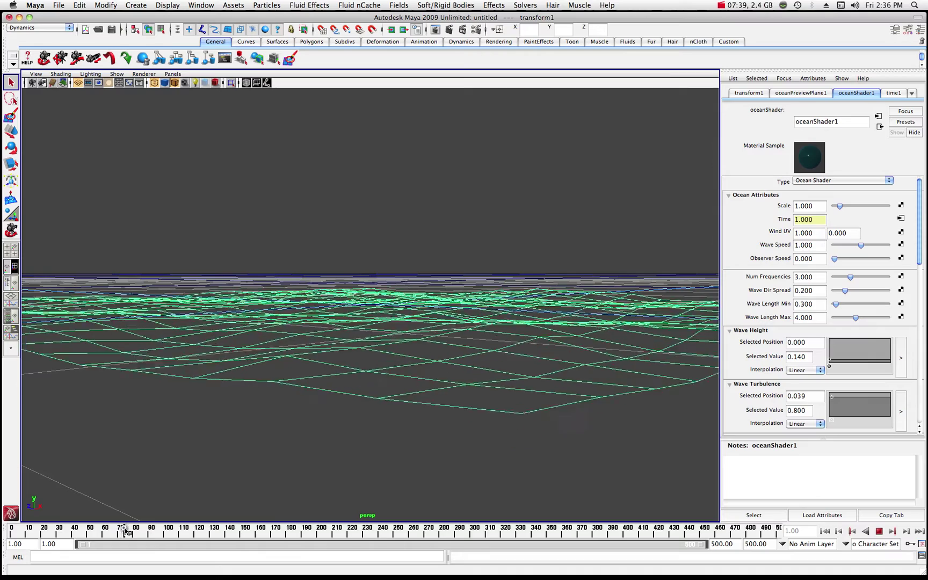
key("alt+v")
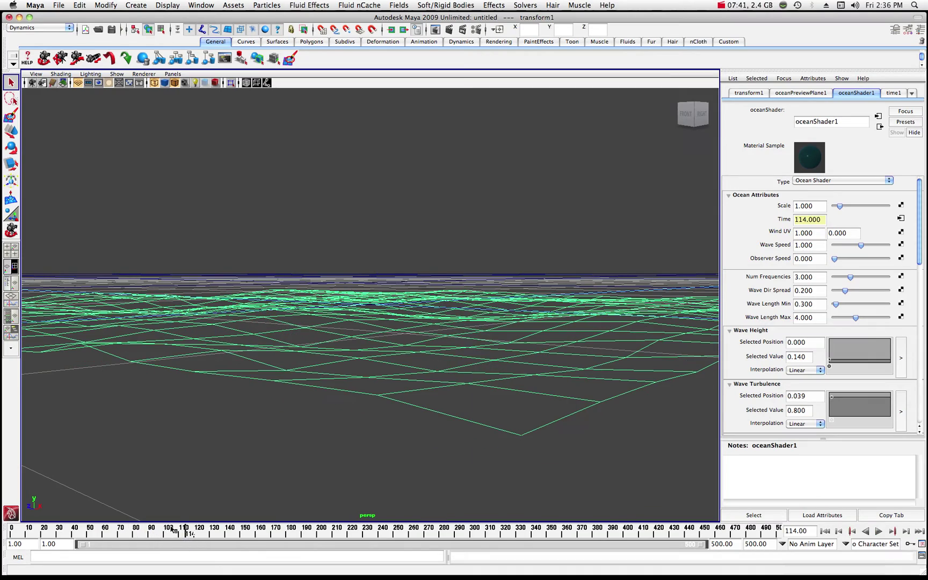
left_click_drag(184, 531, 251, 531)
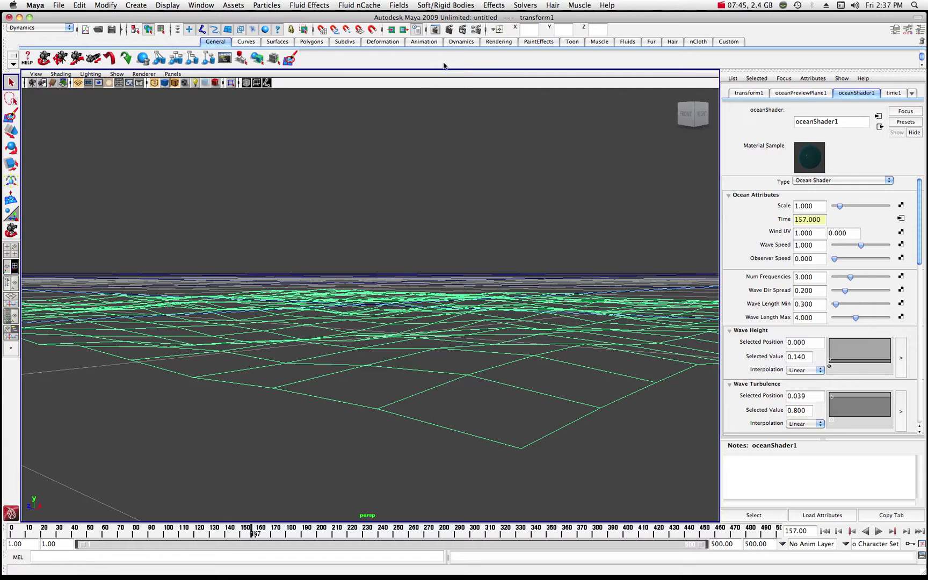
Switch the viewport to High Quality Rendering and play the shaded ocean to frame 309
left_click(144, 74)
left_click(146, 92)
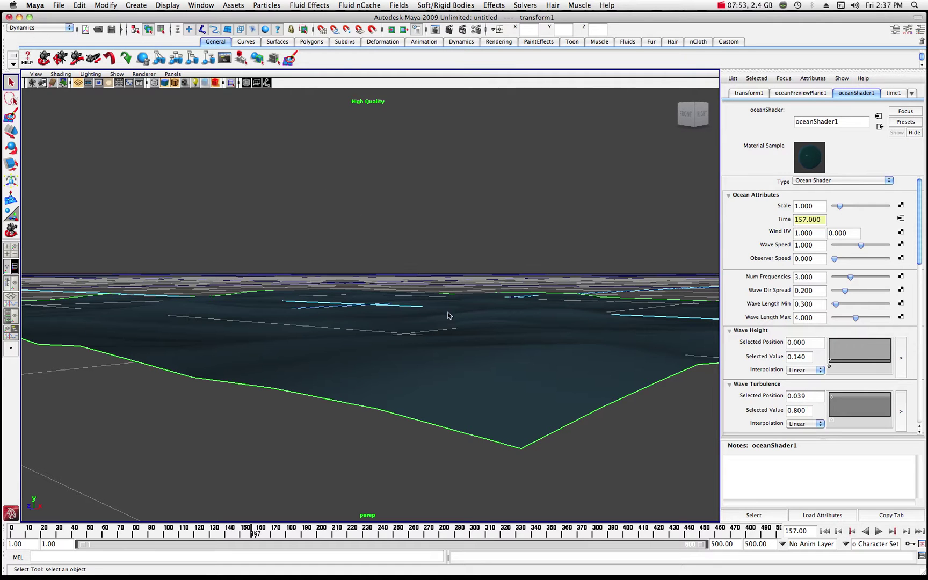
key("alt+v")
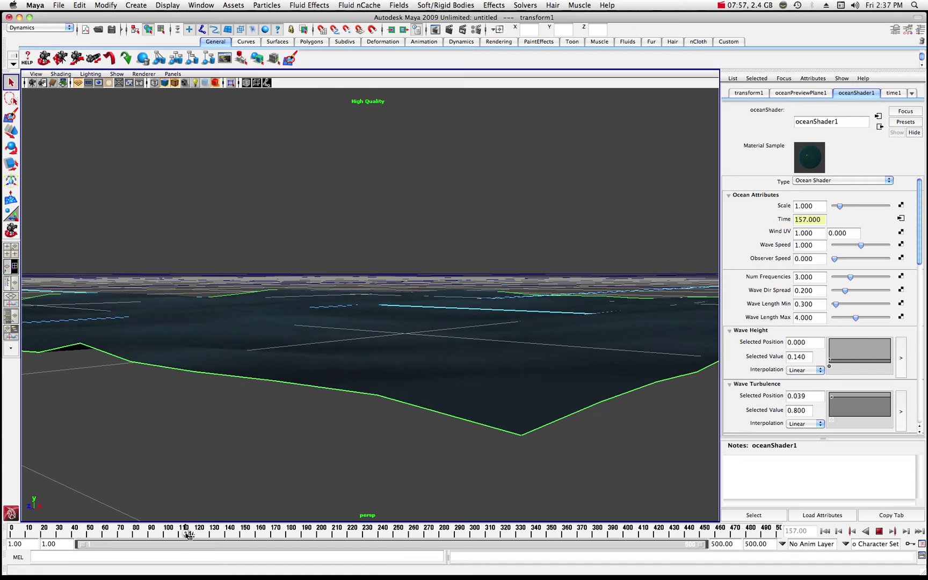
left_click(207, 534)
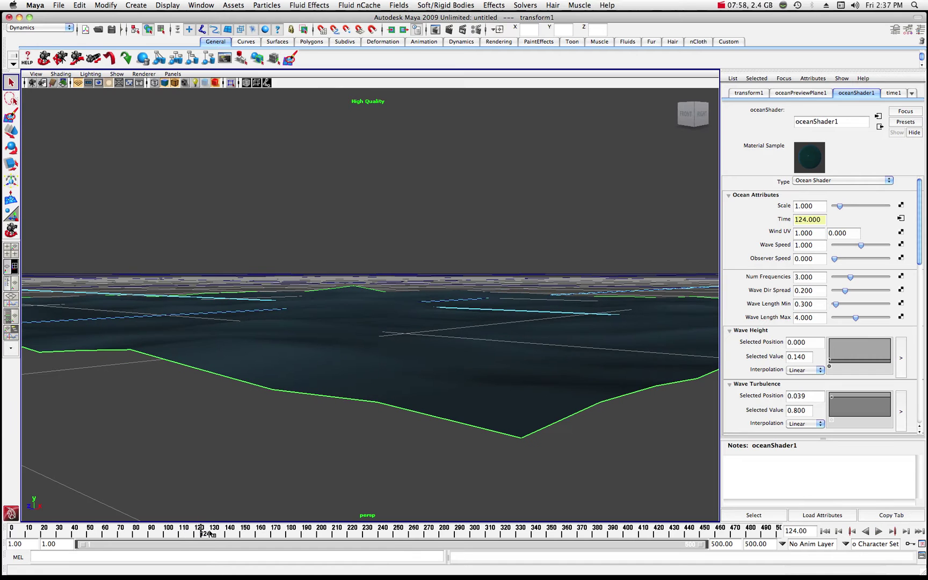
left_click(879, 531)
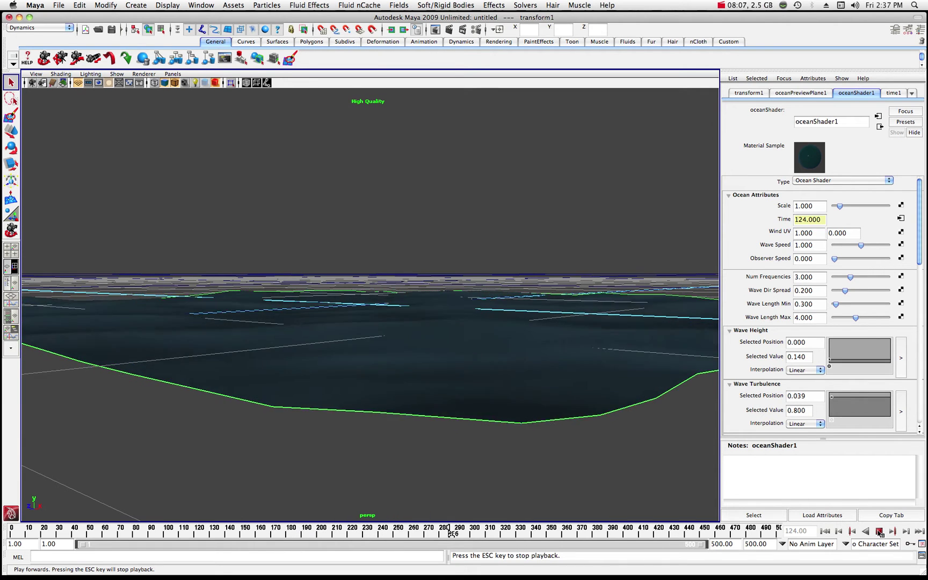
left_click(878, 532)
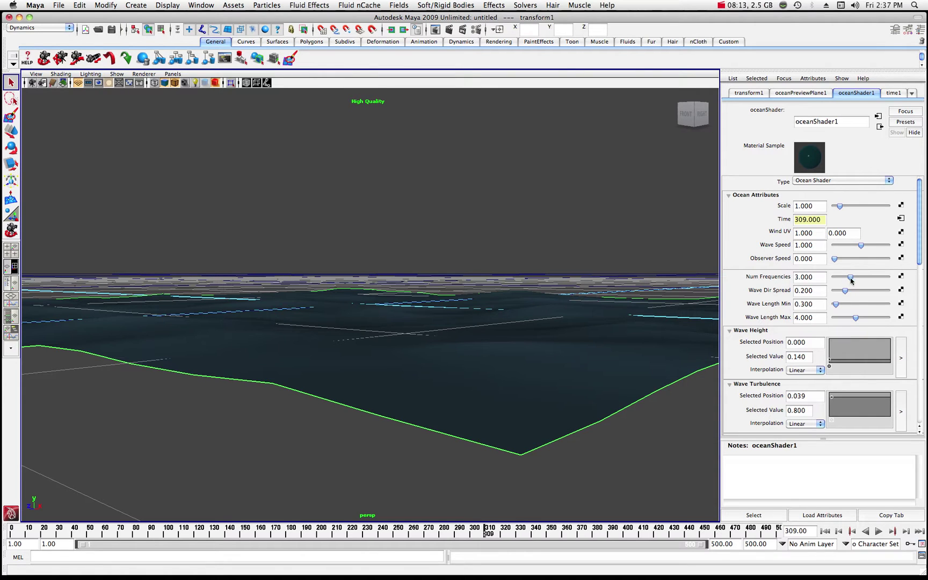
Lower Num Frequencies to 2.477 and Wave Dir Spread to 0.156, then replay from frame 1
left_click_drag(850, 278, 849, 278)
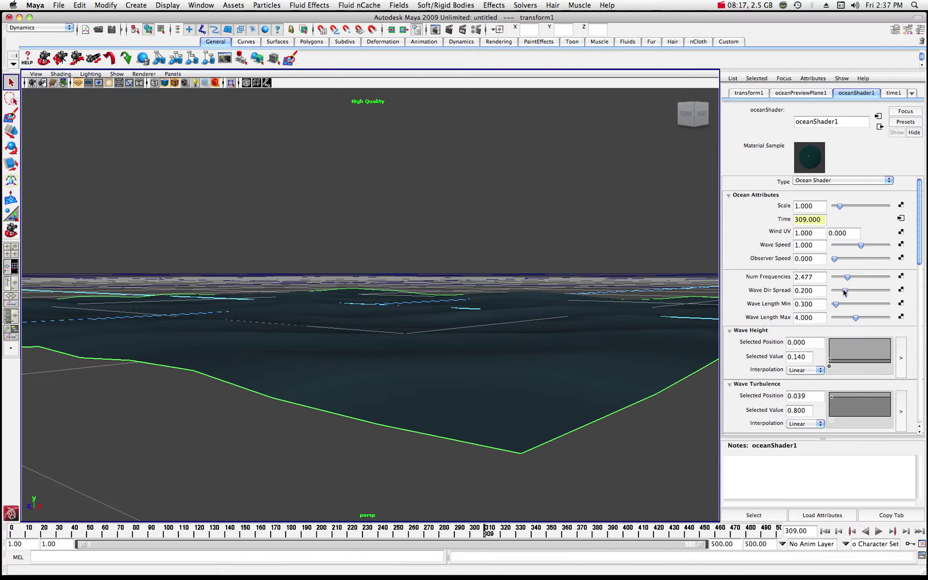
left_click_drag(845, 292, 844, 292)
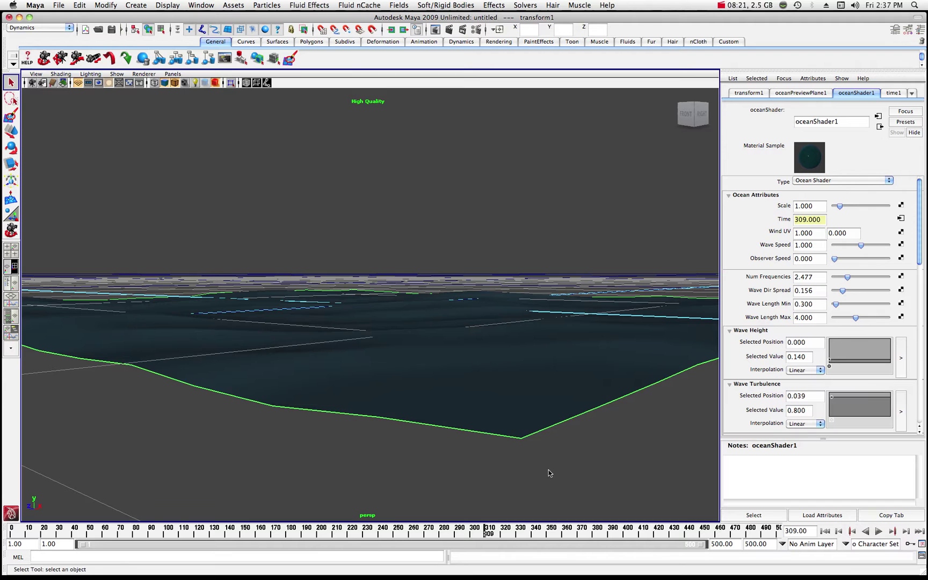
key("alt+v")
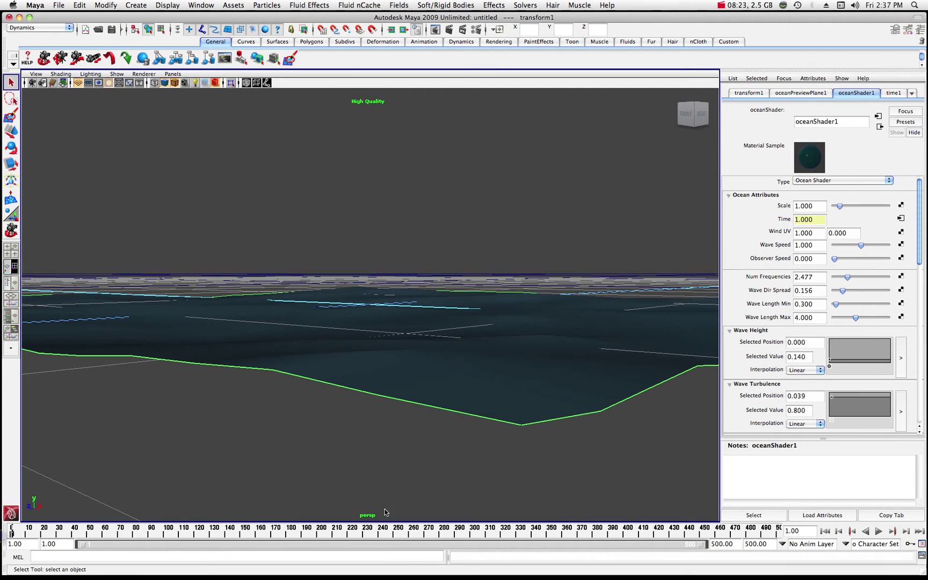
left_click(878, 531)
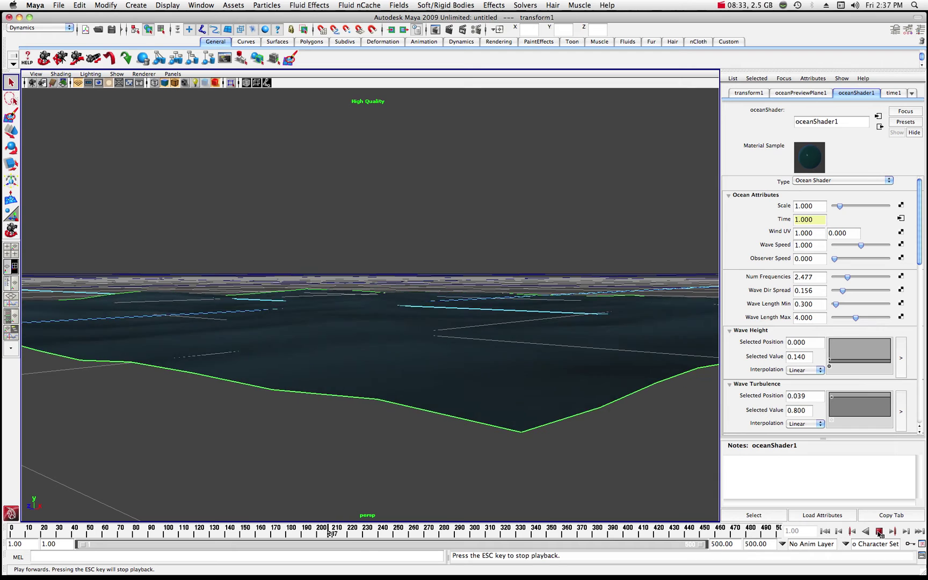
left_click(879, 531)
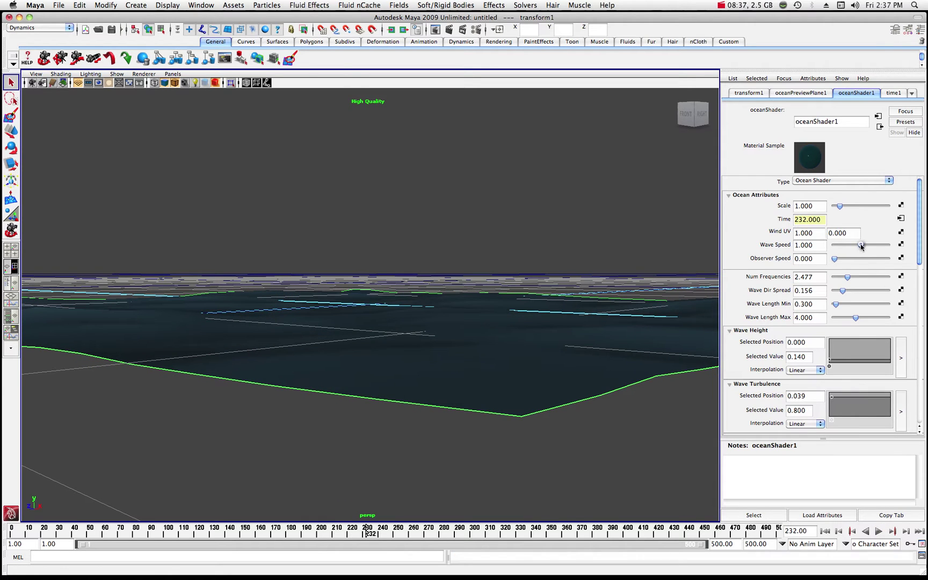
With playback running, bring oceanShader1's Wave Speed down through 0.385 and 0.220 to 0.275
left_click(880, 532)
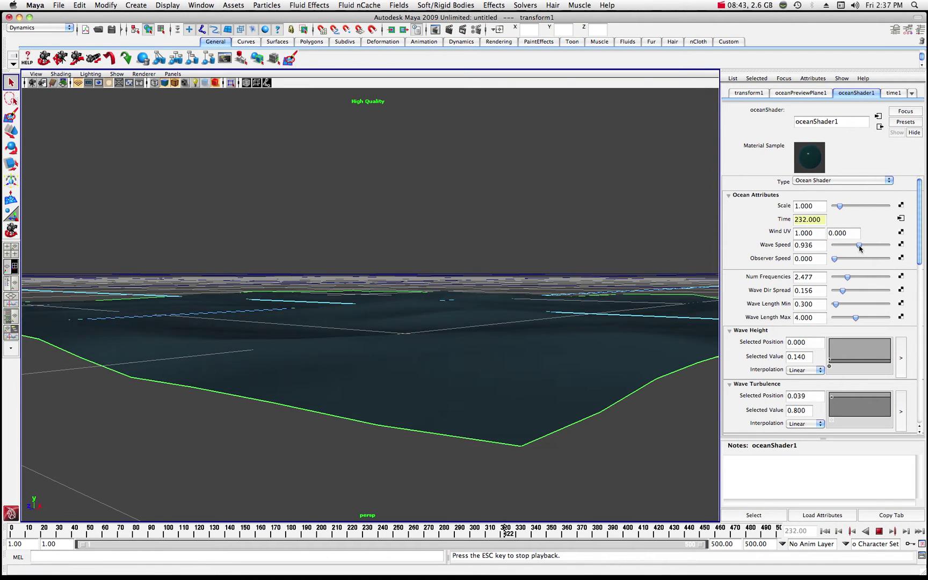
left_click_drag(860, 247, 847, 246)
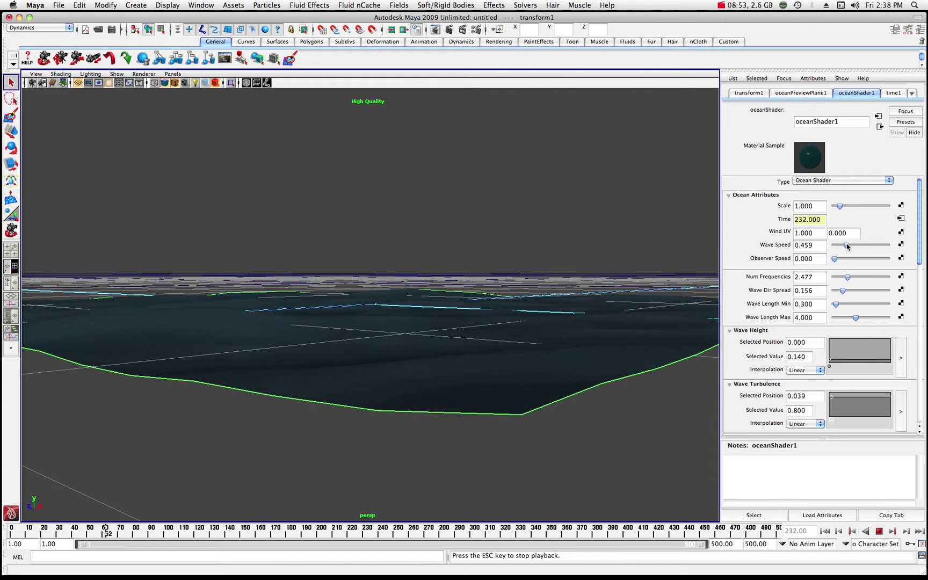
left_click_drag(846, 244, 845, 246)
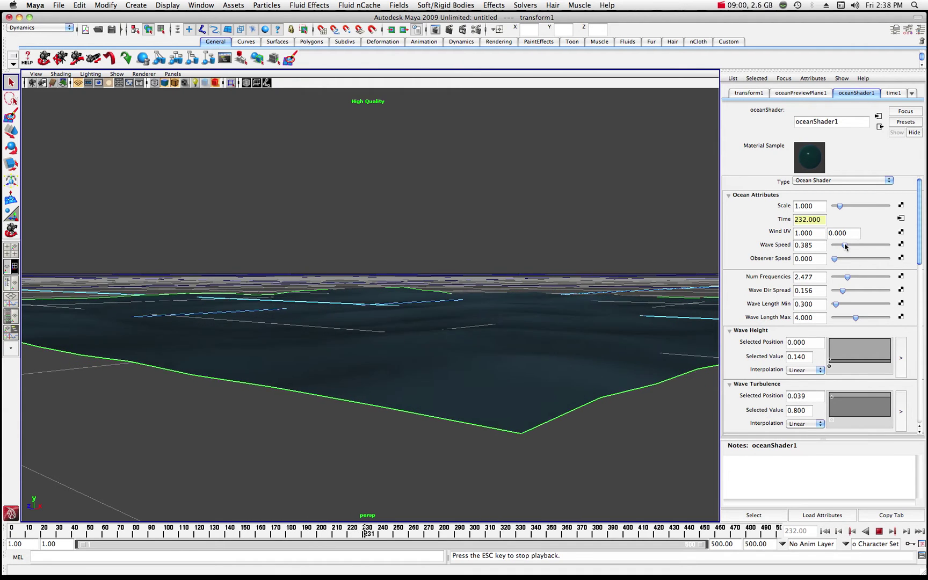
left_click_drag(845, 246, 841, 247)
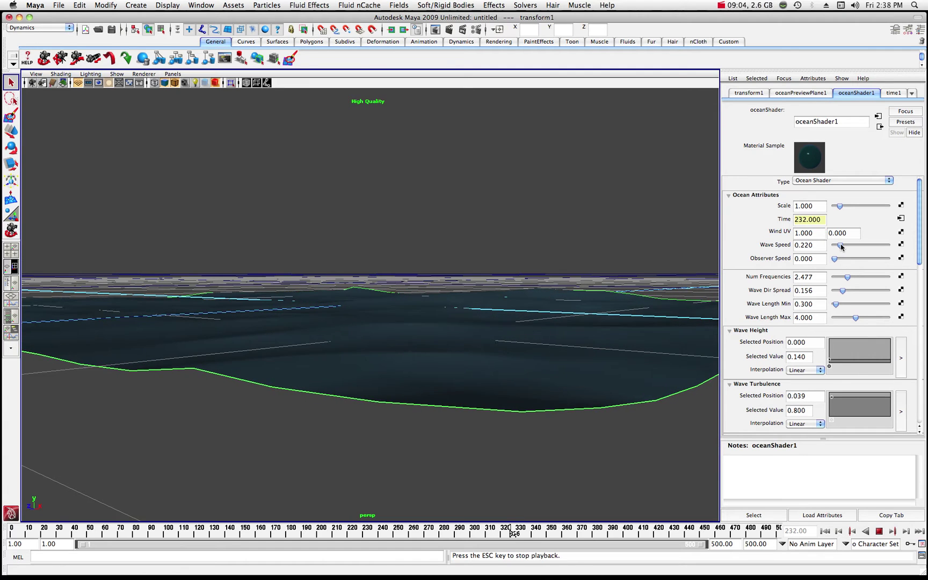
left_click_drag(841, 247, 843, 246)
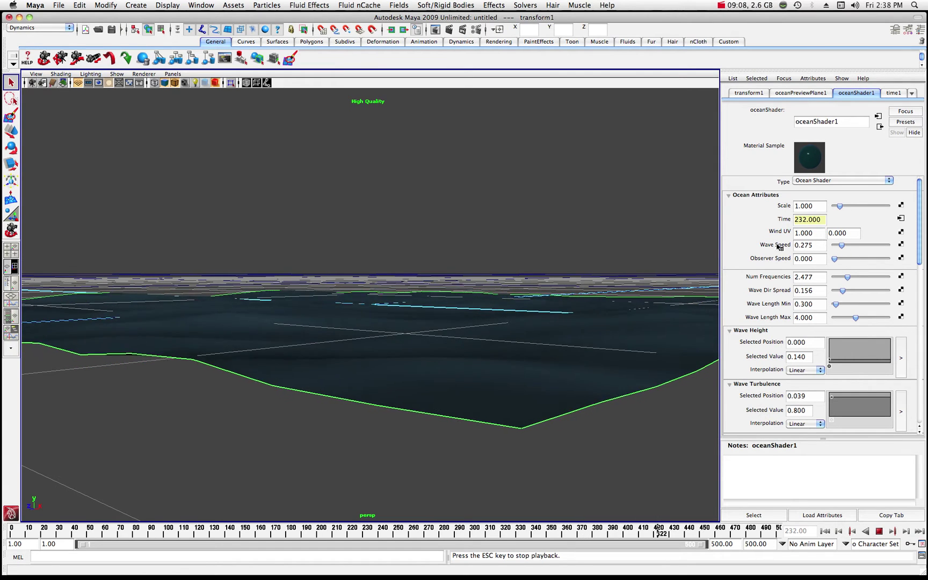
Collapse the Wave Height and Turbulence sections and nudge Wave Height Offset to 0.009
left_click(730, 332)
left_click(730, 332)
left_click(730, 332)
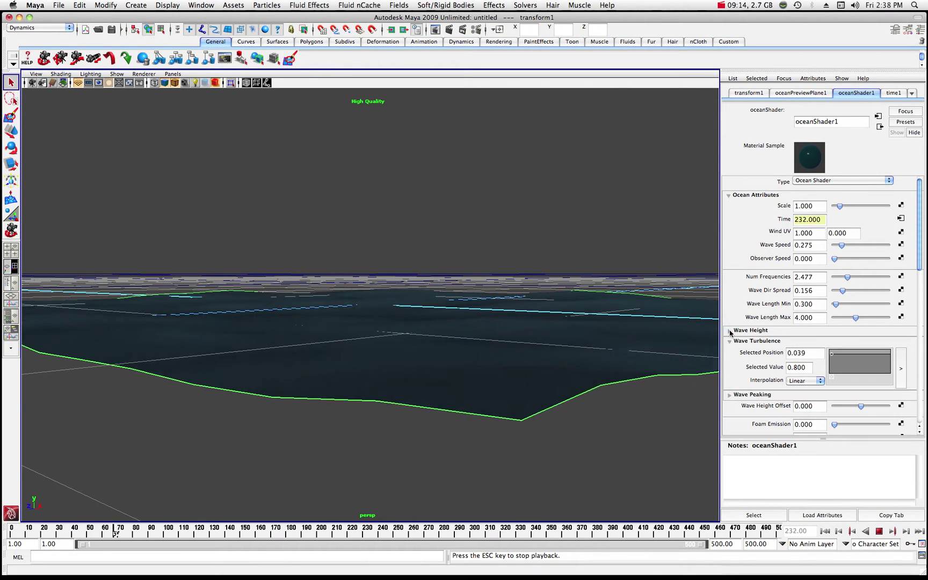
left_click(730, 342)
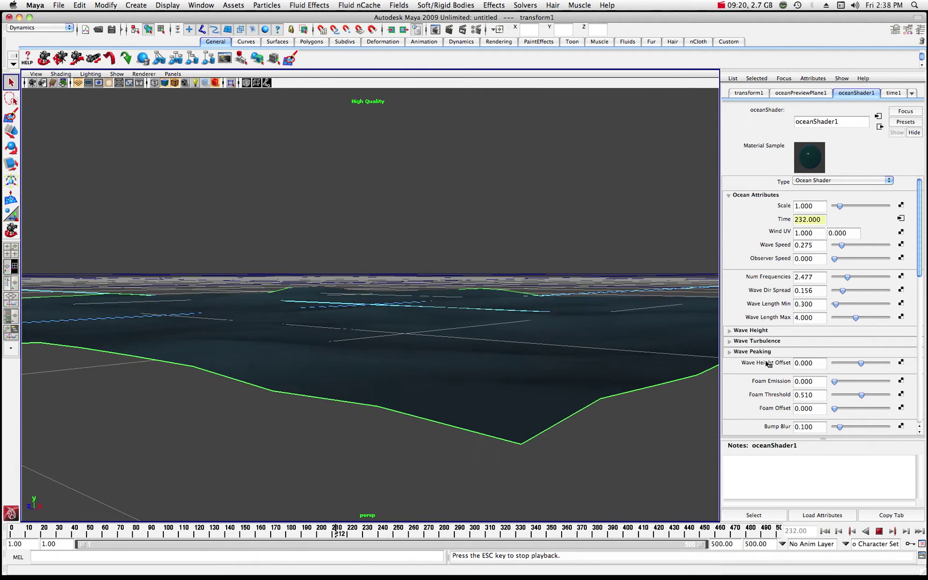
left_click_drag(862, 365, 862, 365)
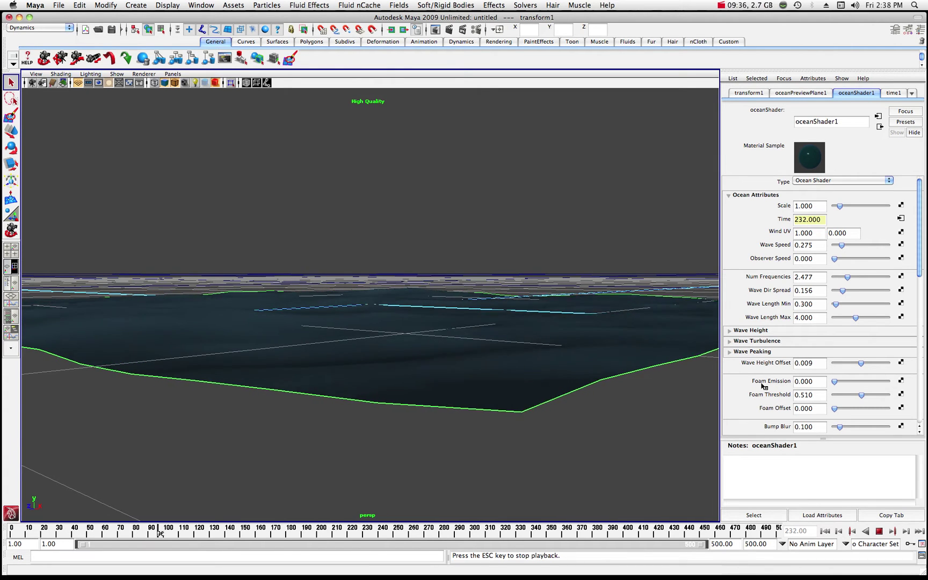
scroll(762, 385, "down", 2)
scroll(762, 386, "down", 8)
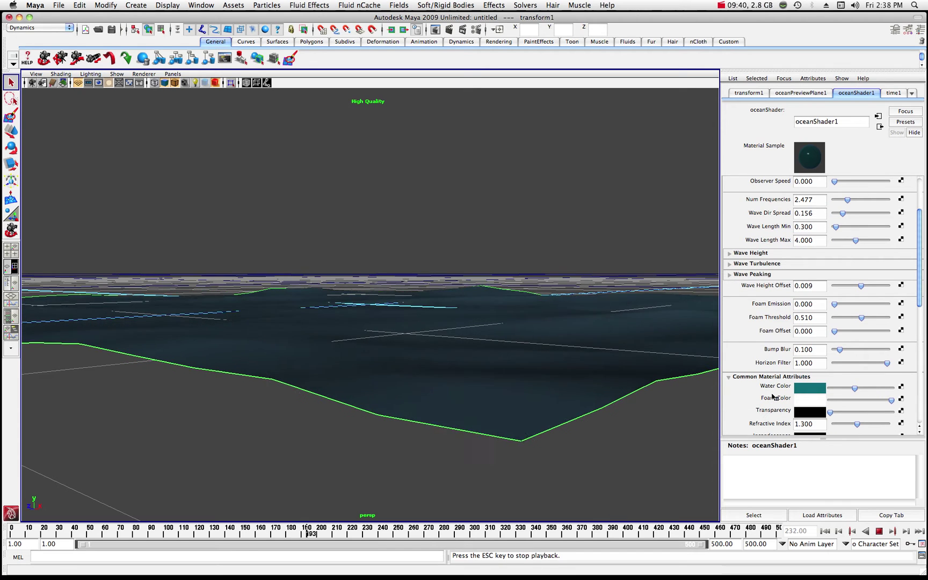
Stop the animation at frame 274 and render that frame in Maya Software
left_click(880, 532)
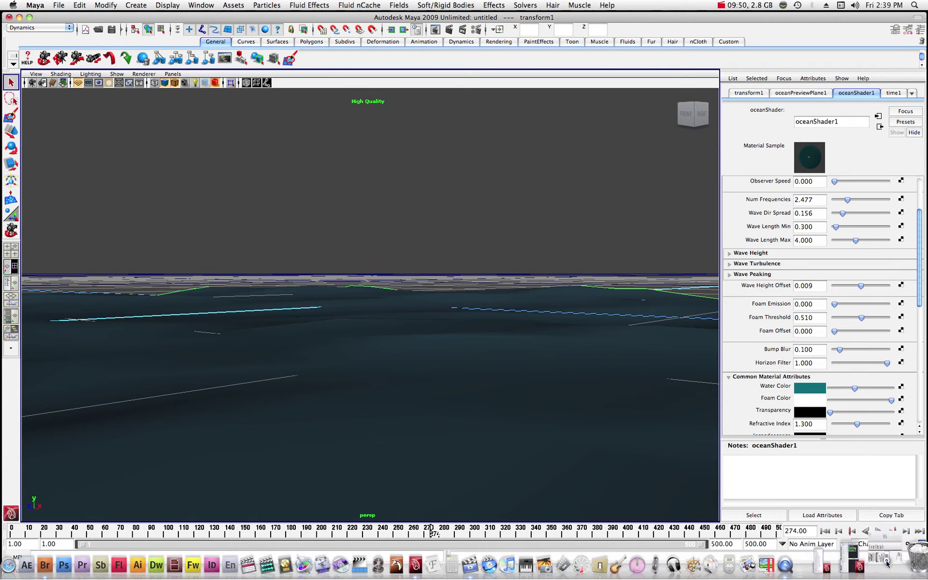
left_click(288, 120)
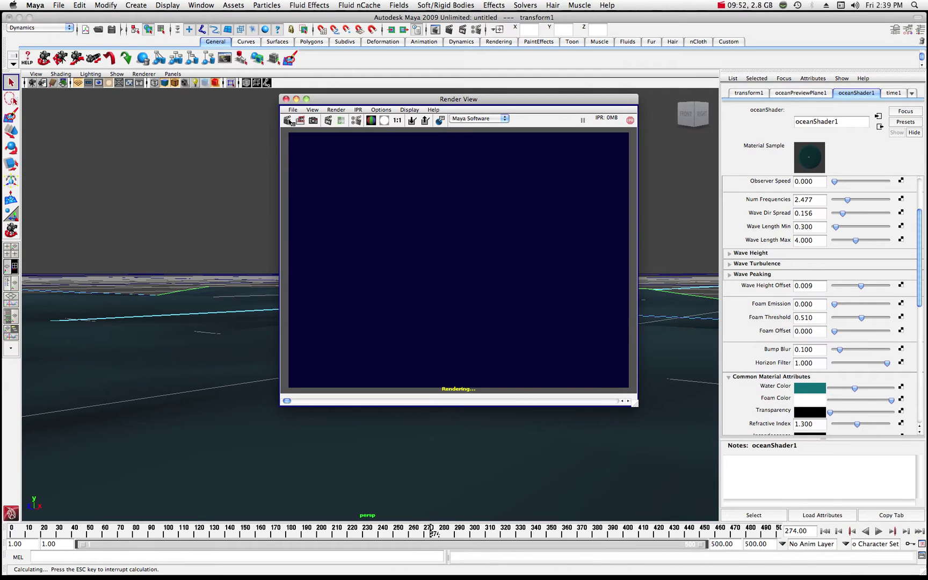
left_click_drag(373, 100, 405, 132)
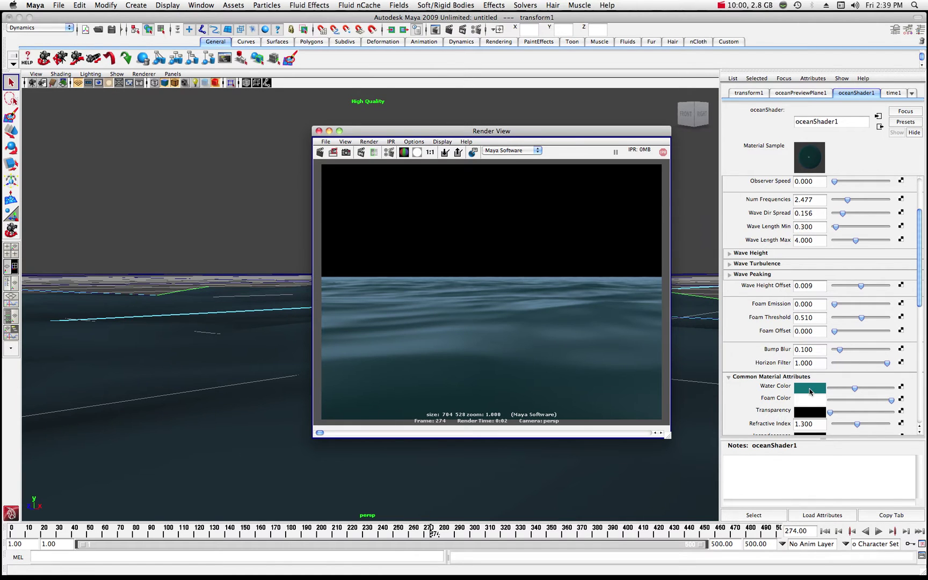
left_click(809, 389)
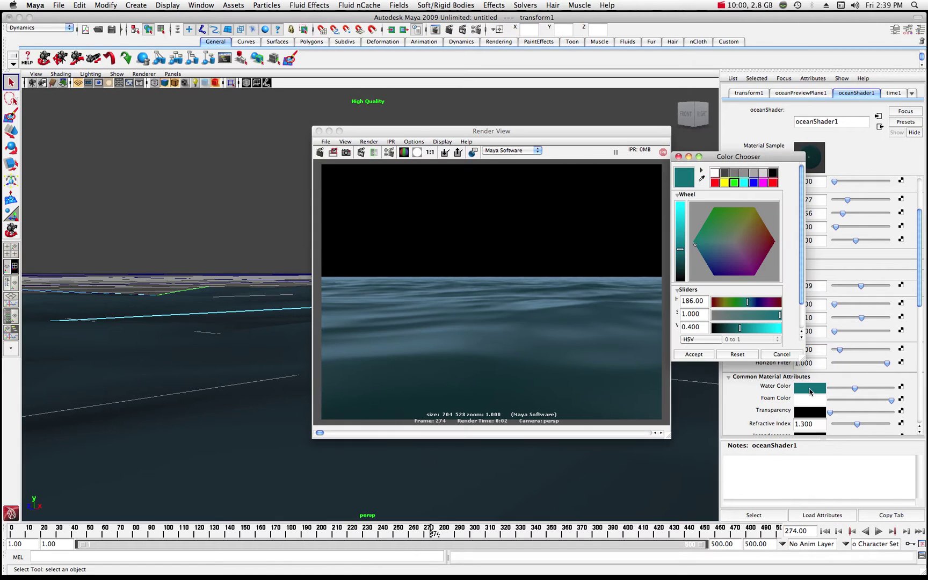
Make the water colour pale sea green (H 167.71, S 0.476, V 0.707) and re-render frame 274
left_click(716, 238)
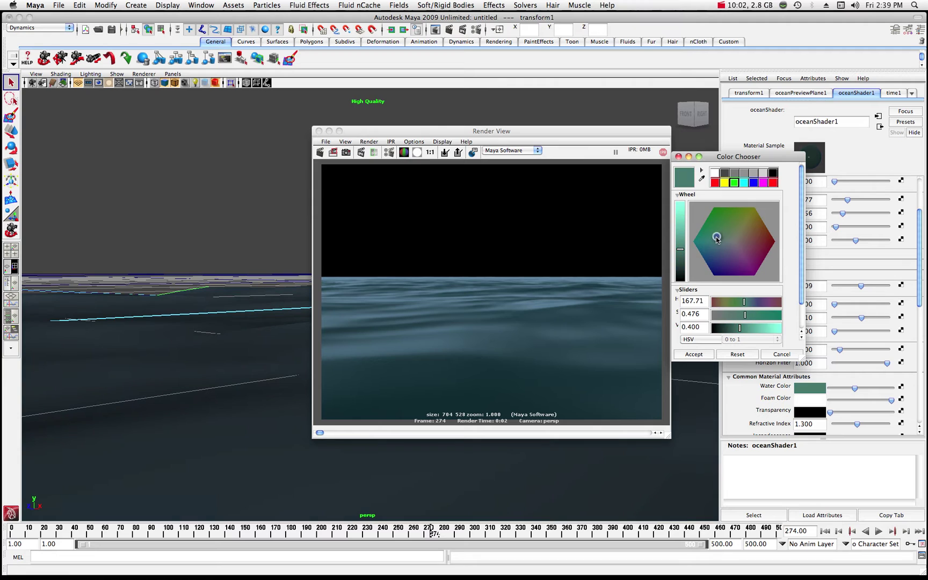
left_click(680, 231)
left_click_drag(680, 231, 680, 225)
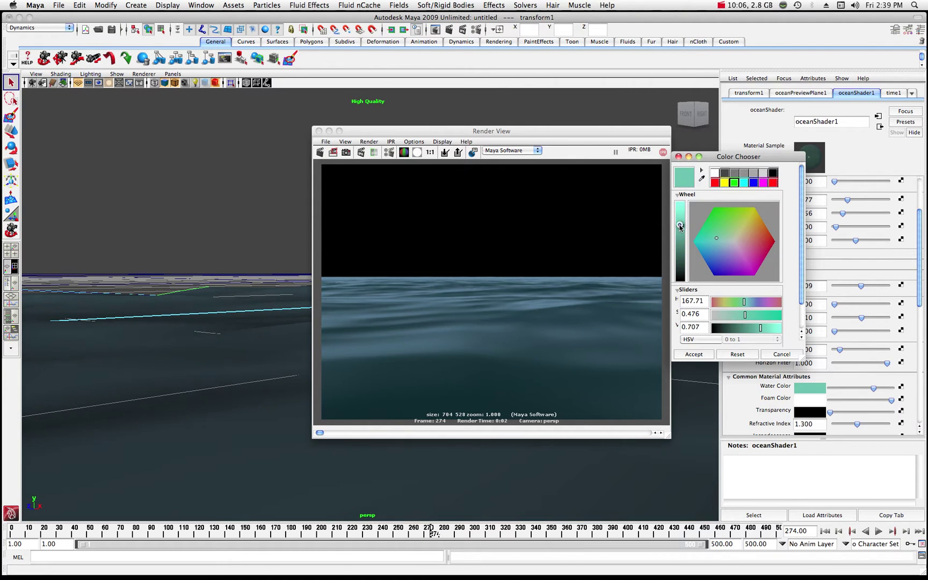
left_click(693, 354)
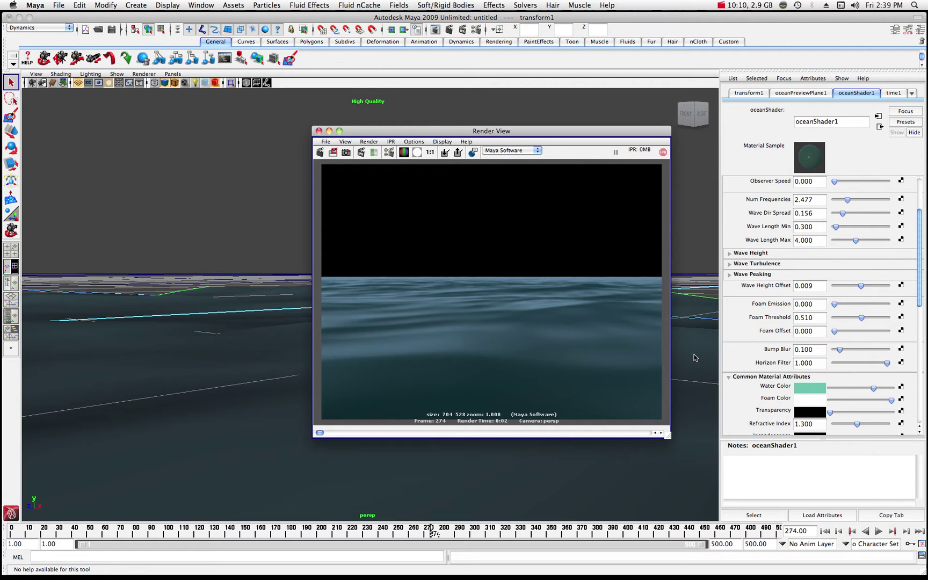
left_click(322, 153)
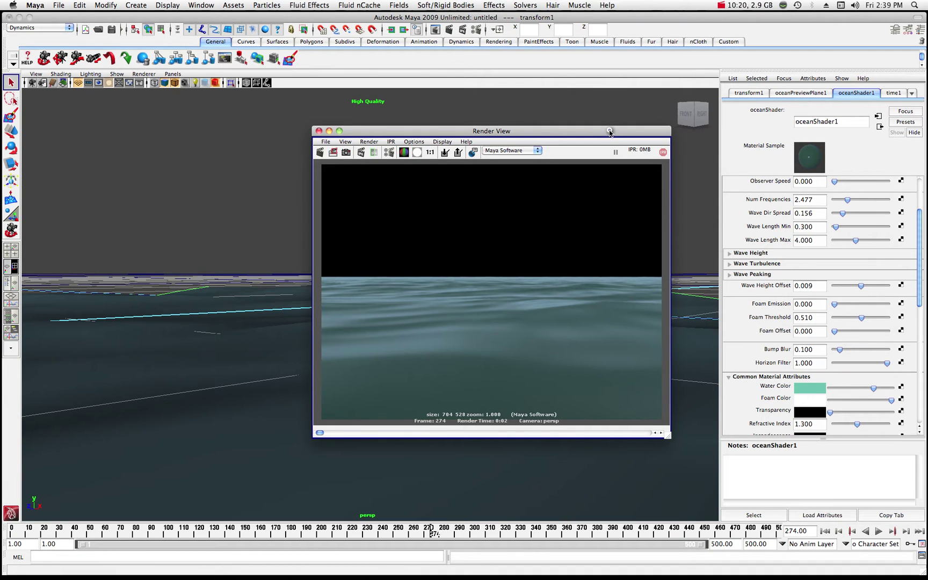
left_click_drag(610, 133, 596, 135)
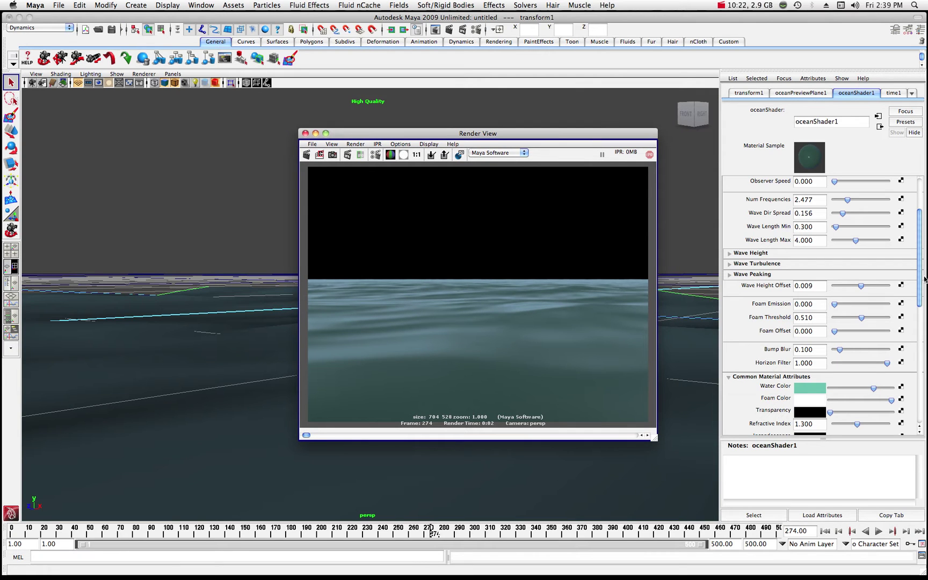
Scroll the oceanShader1 Attribute Editor down to the Environment gradient ramp
left_click_drag(918, 278, 920, 380)
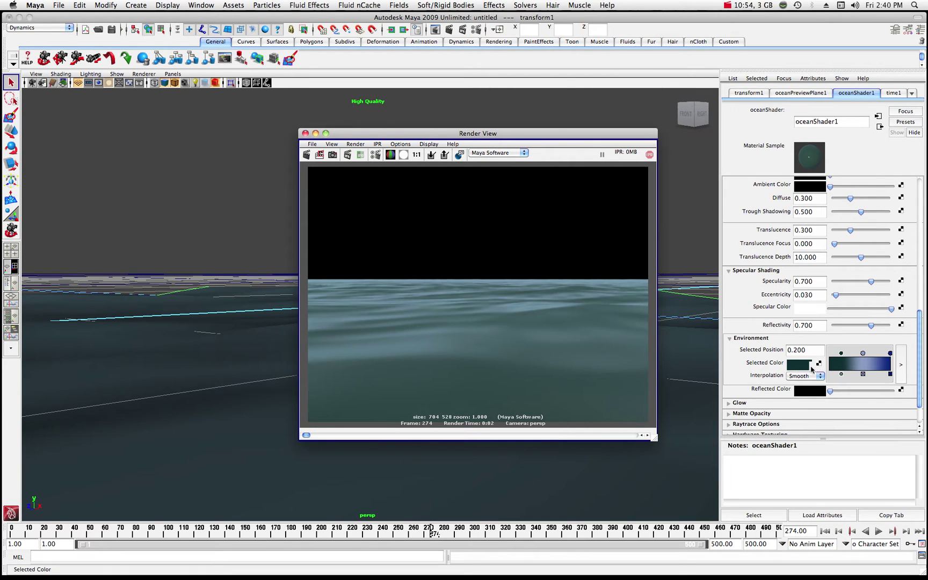
left_click(900, 366)
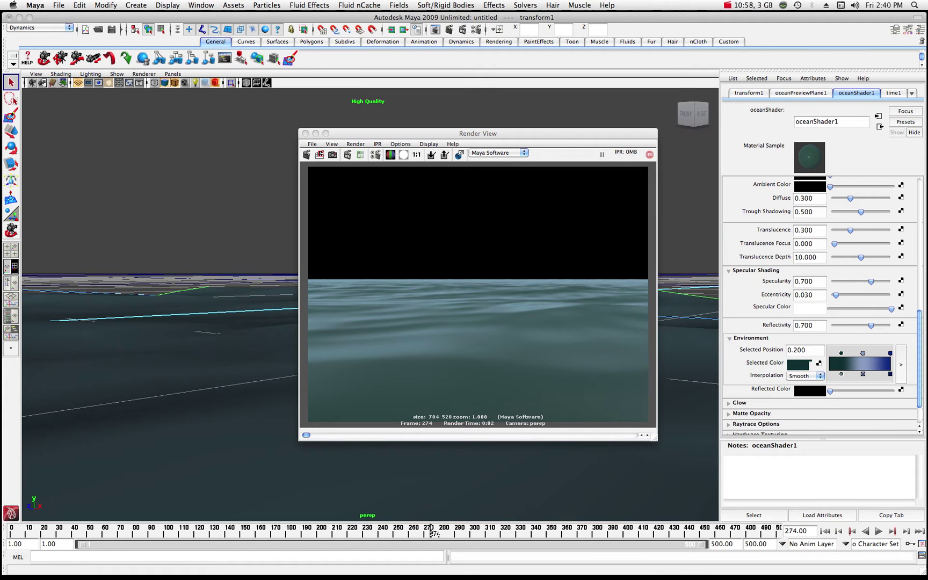
Set the environment gradient's left stop to a brighter teal (V 0.580)
left_click_drag(659, 331, 148, 207)
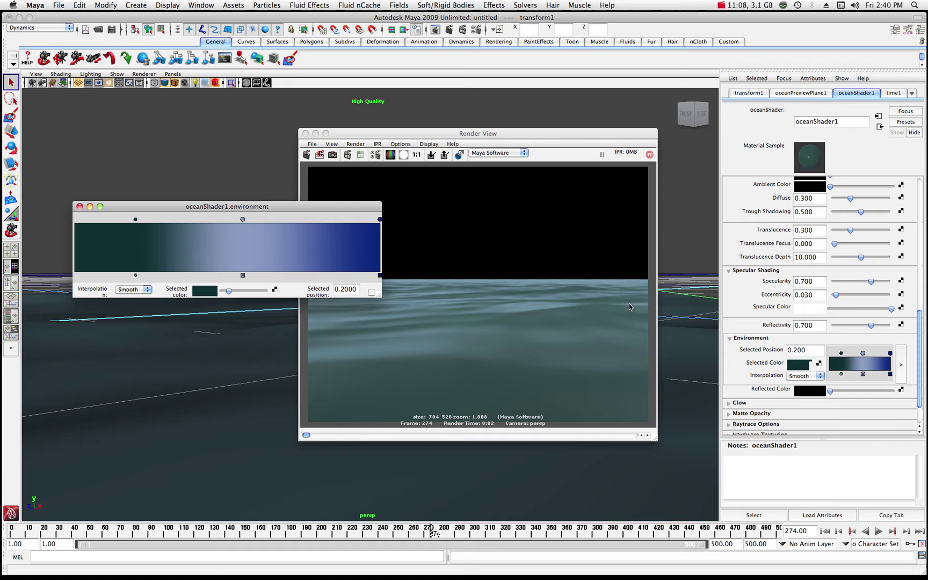
left_click(209, 293)
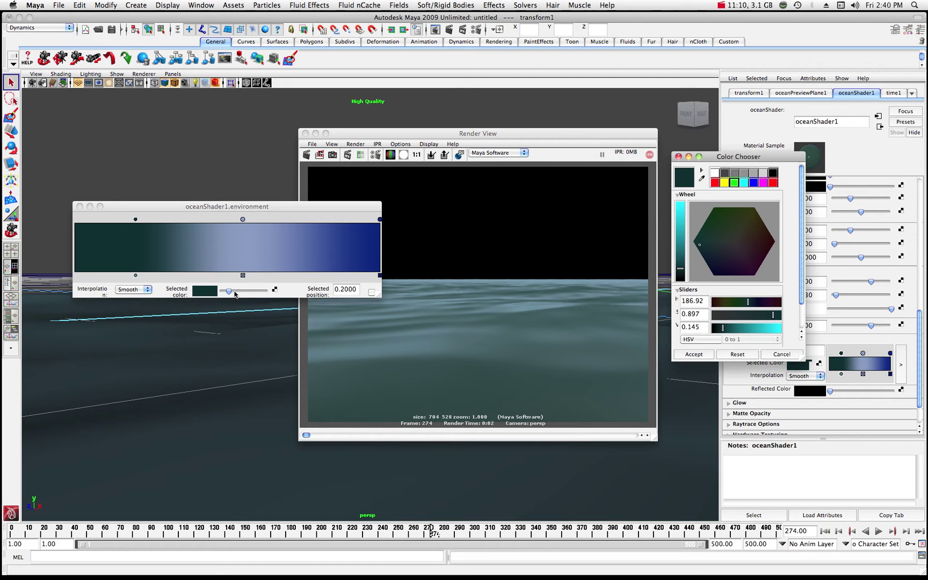
left_click(680, 238)
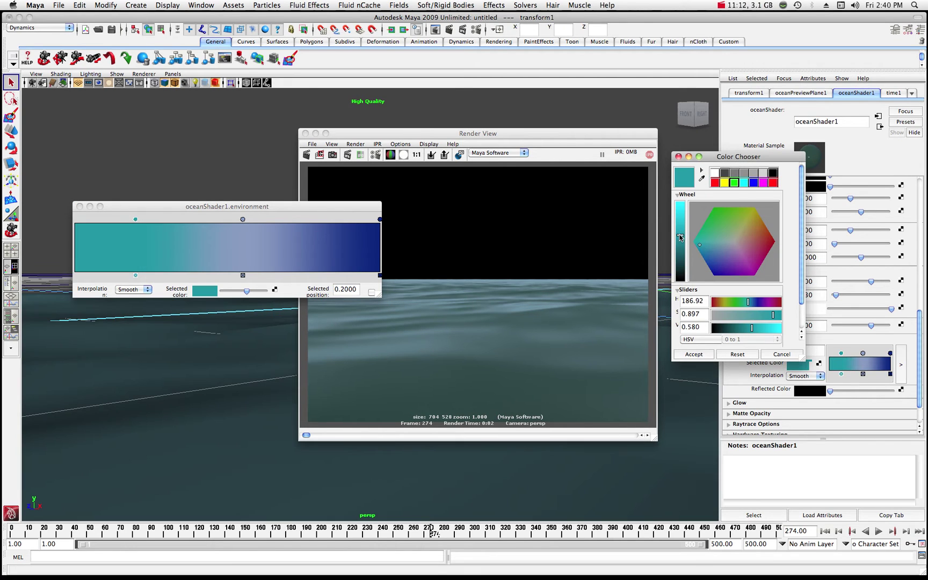
left_click(694, 355)
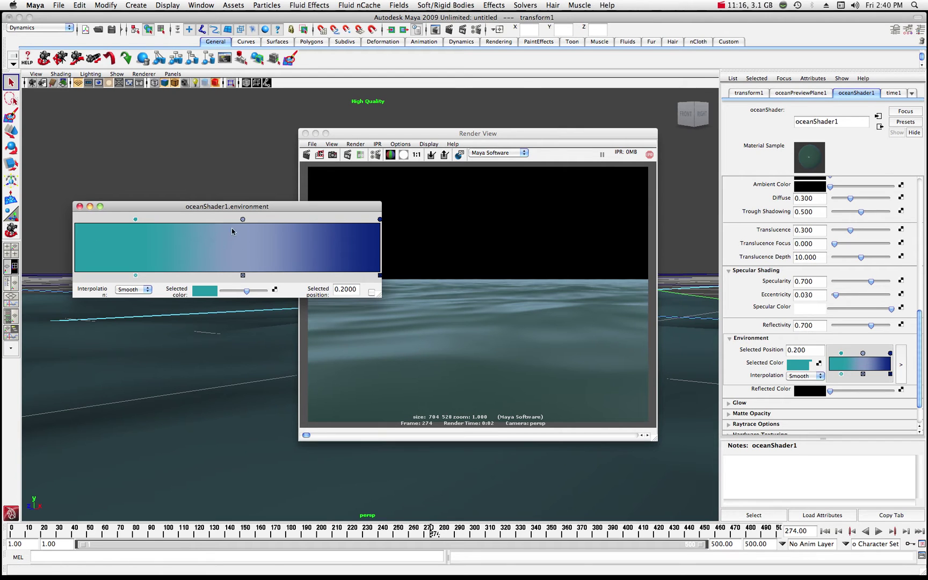
Change the gradient's middle stop colour to orange-tan
left_click(243, 219)
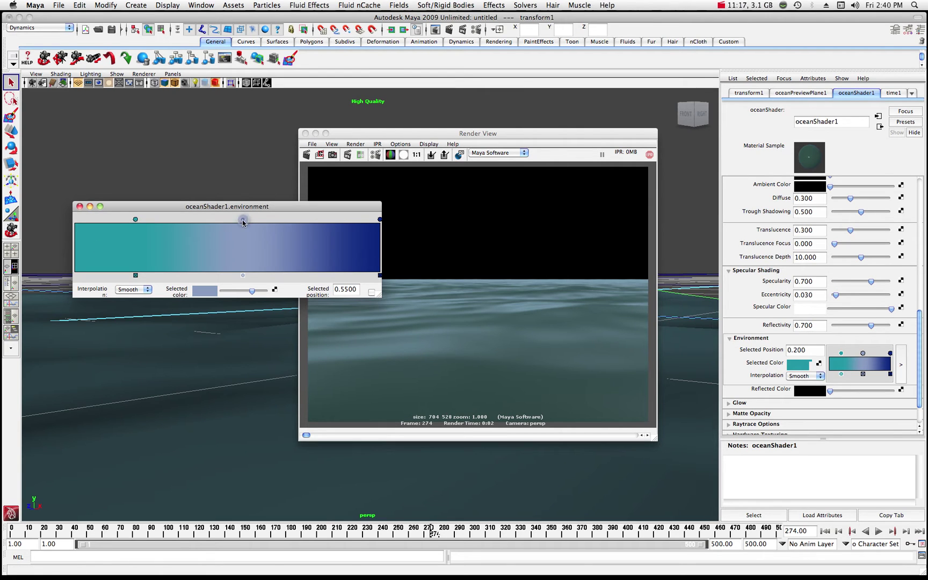
left_click(206, 292)
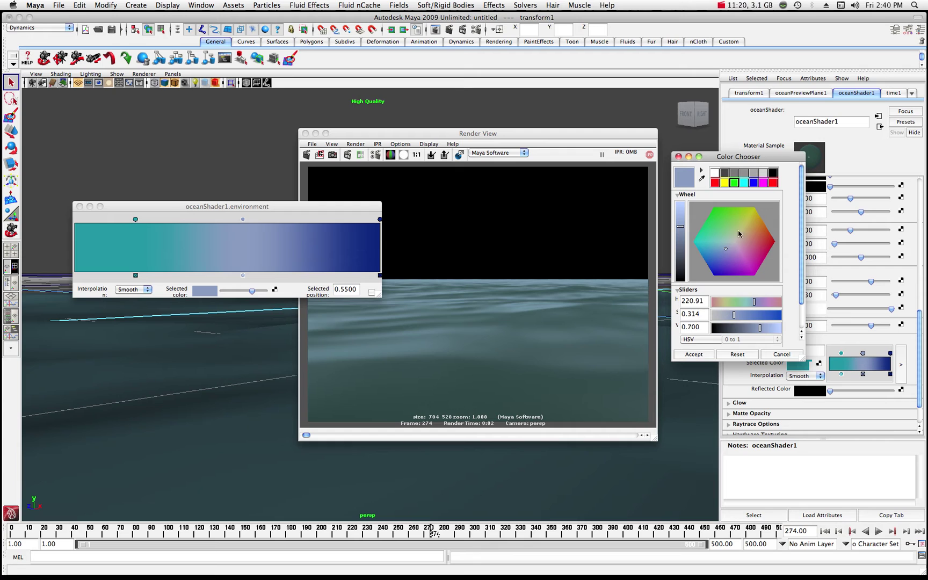
left_click(750, 237)
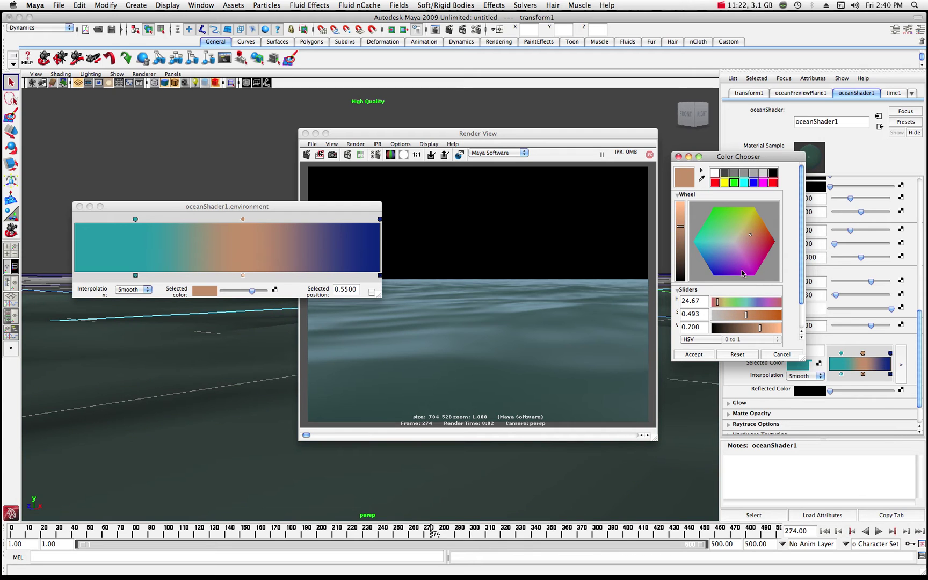
left_click(693, 354)
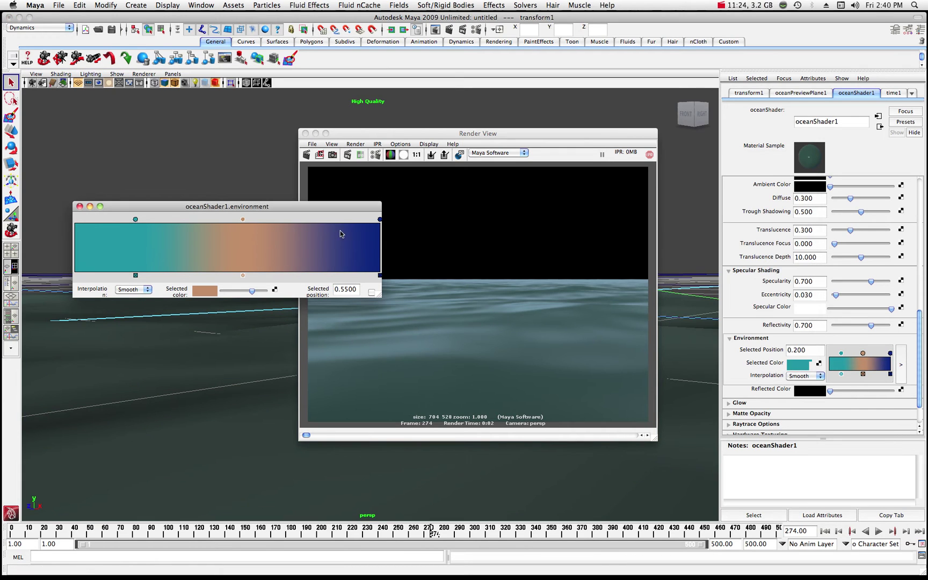
left_click(352, 135)
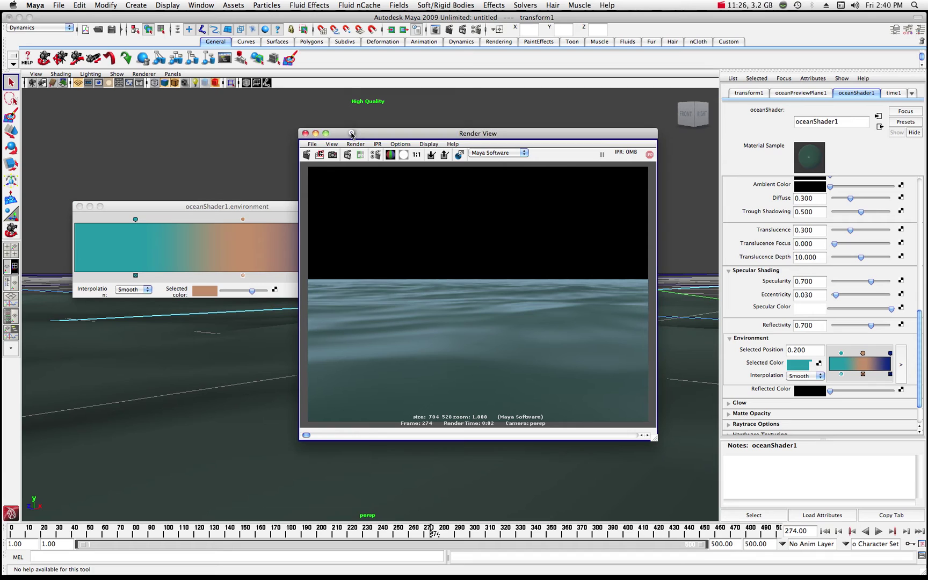
Re-render frame 274 with the teal and orange-tan environment, then bring the gradient editor forward
left_click(308, 156)
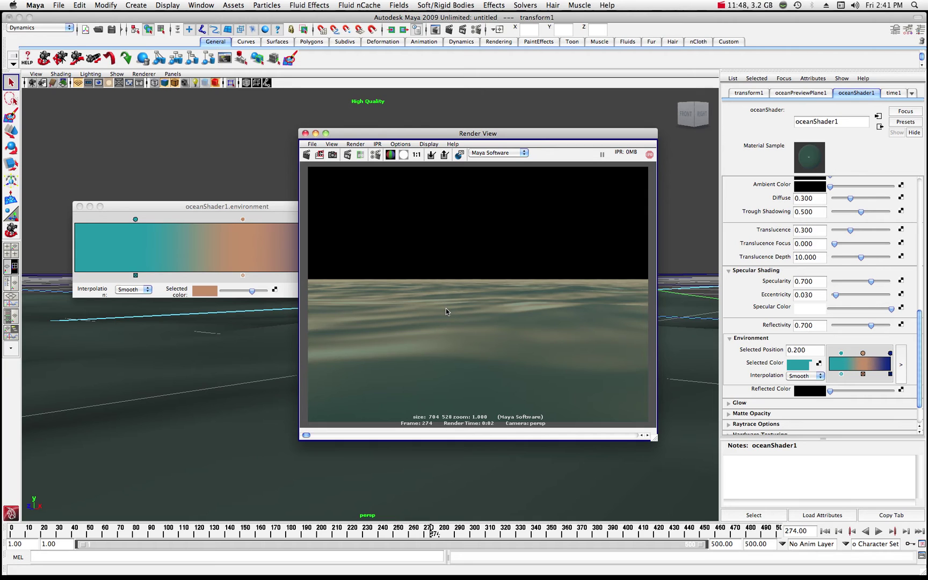
left_click(177, 207)
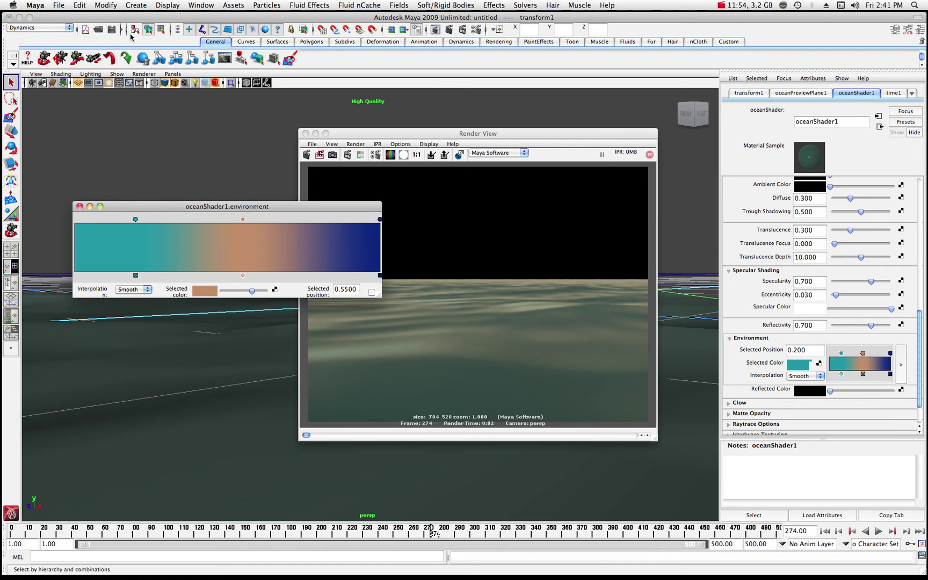
Undo the recent changes, removing the orange-tan middle stop and the teal left stop from the environment ramp
left_click(79, 5)
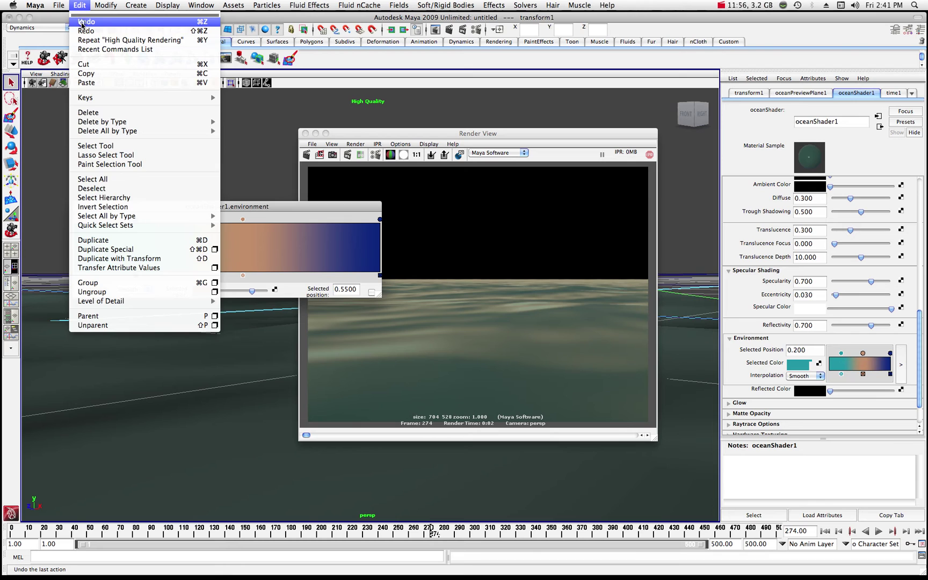
left_click(83, 22)
left_click(79, 5)
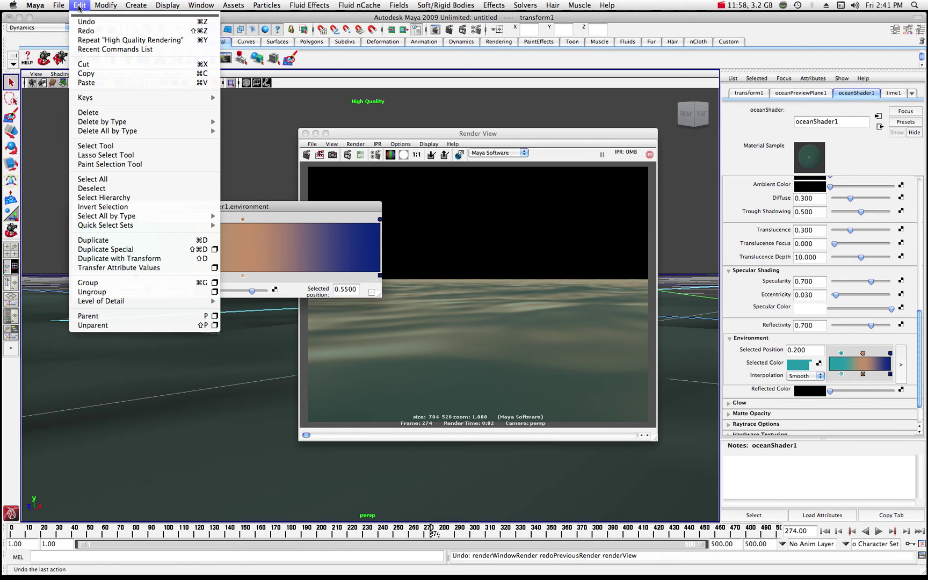
left_click(82, 22)
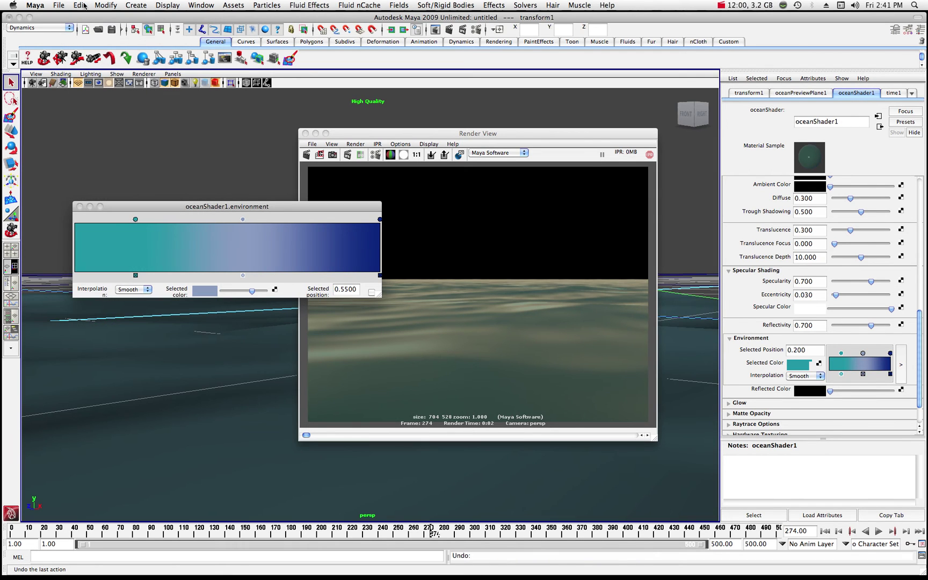
left_click(80, 5)
left_click(83, 22)
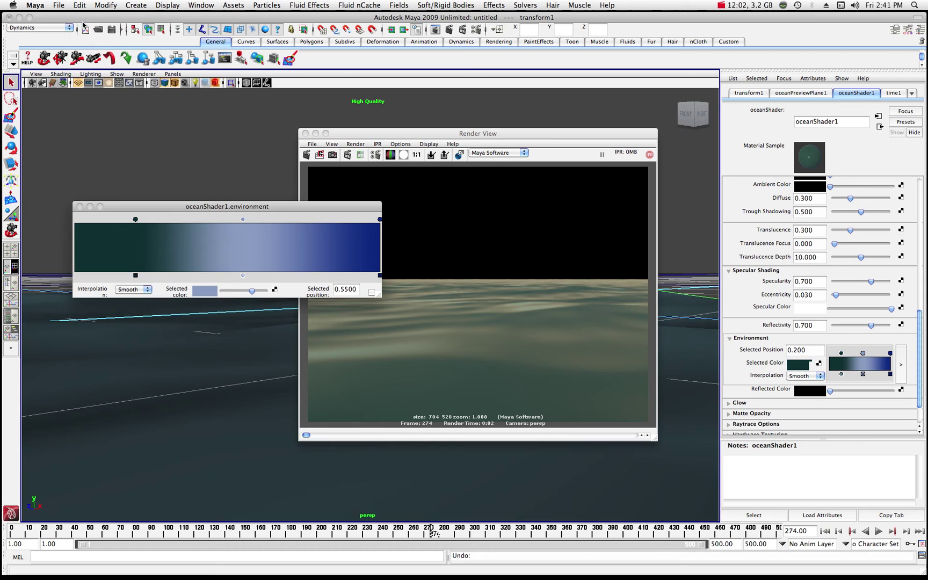
left_click(80, 5)
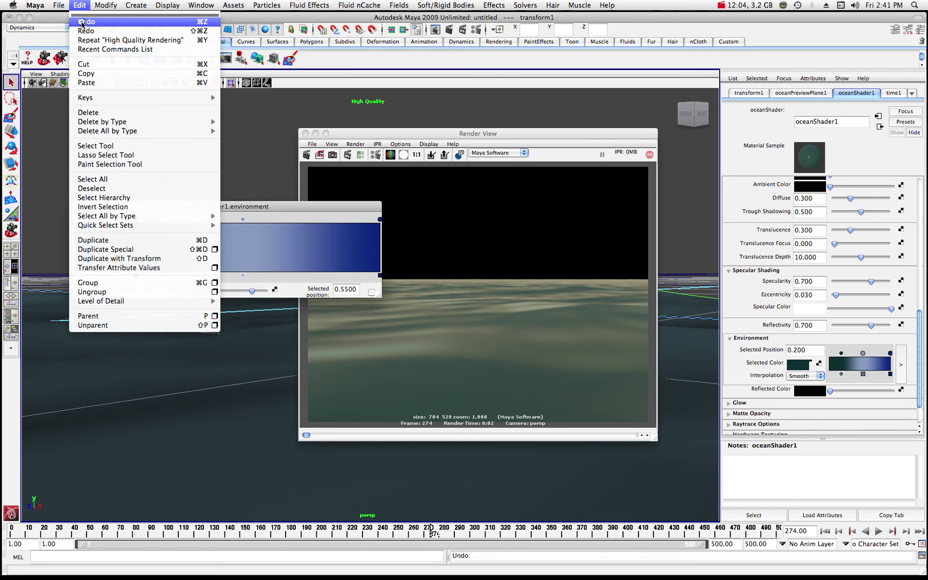
left_click(82, 22)
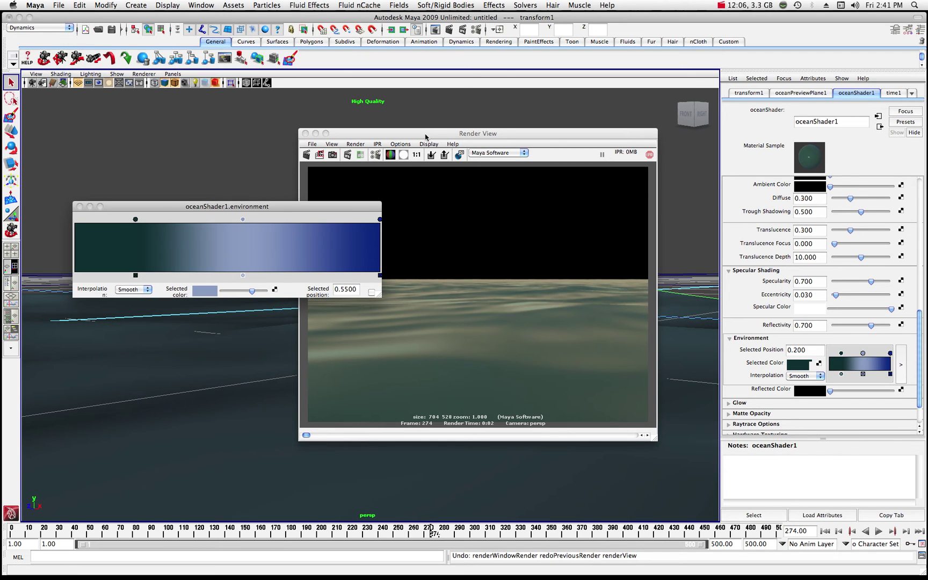
Re-render the ocean with the restored blue-grey ramp and close the environment ramp window
left_click(414, 136)
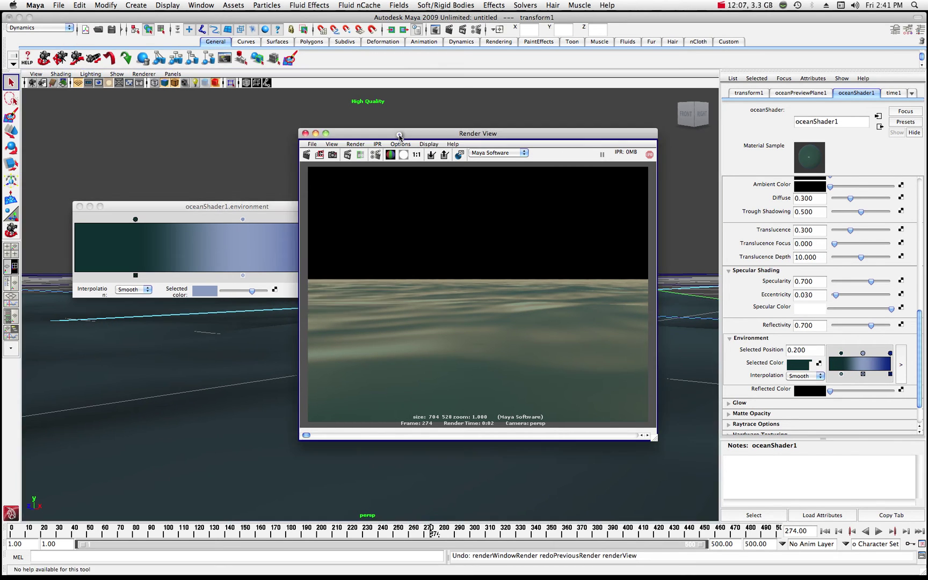
left_click(306, 155)
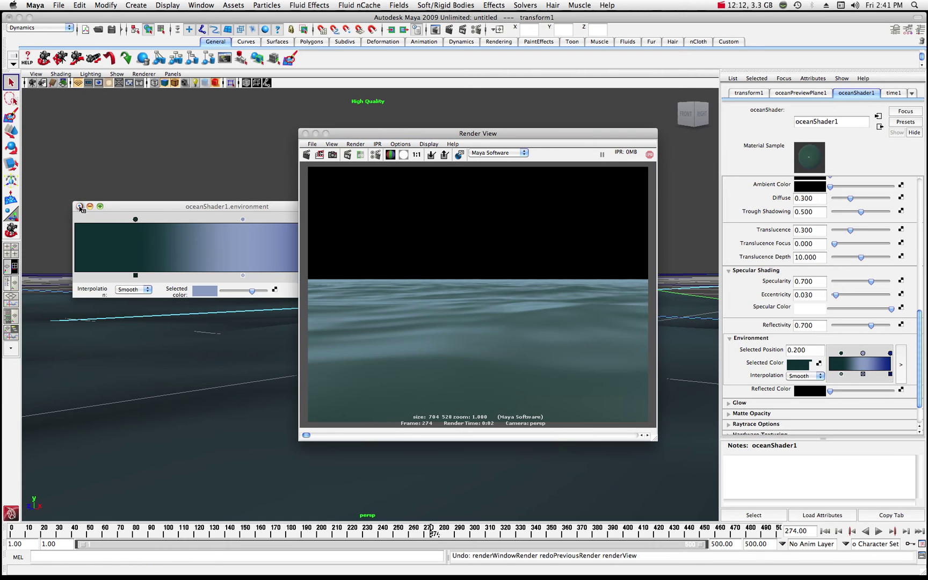
left_click(79, 207)
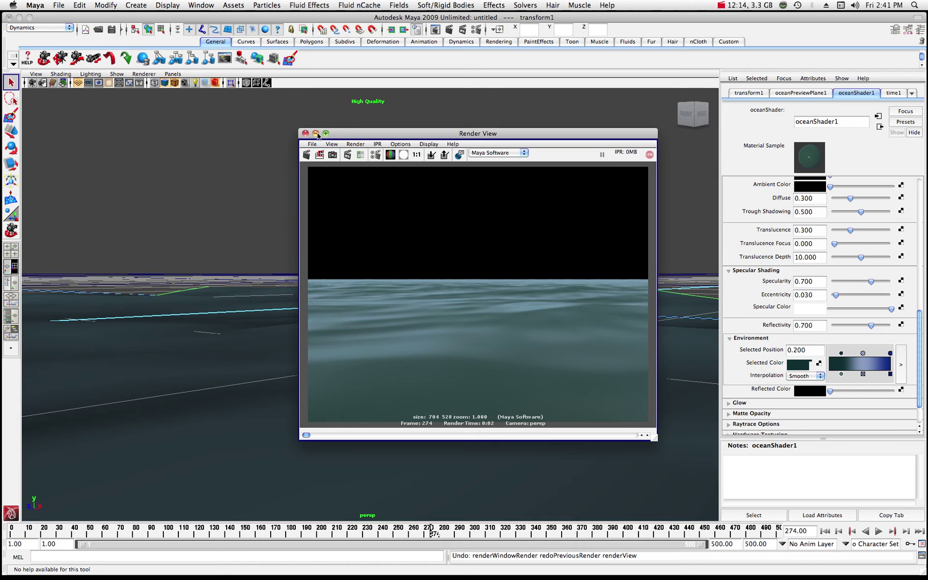
Minimize the Render View and raise oceanShader1 Transparency from black to dark grey
left_click(316, 134)
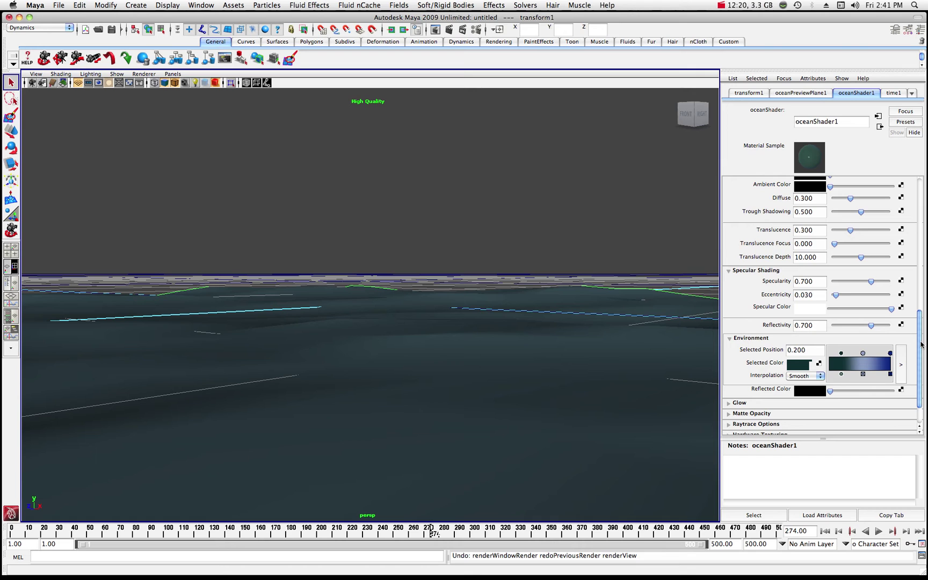
left_click_drag(920, 347, 925, 290)
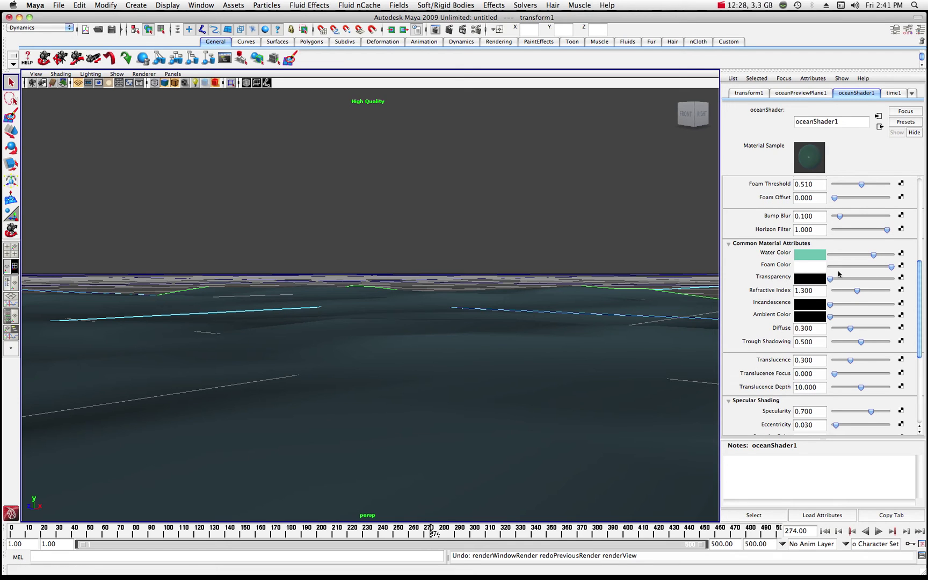
left_click_drag(830, 279, 845, 279)
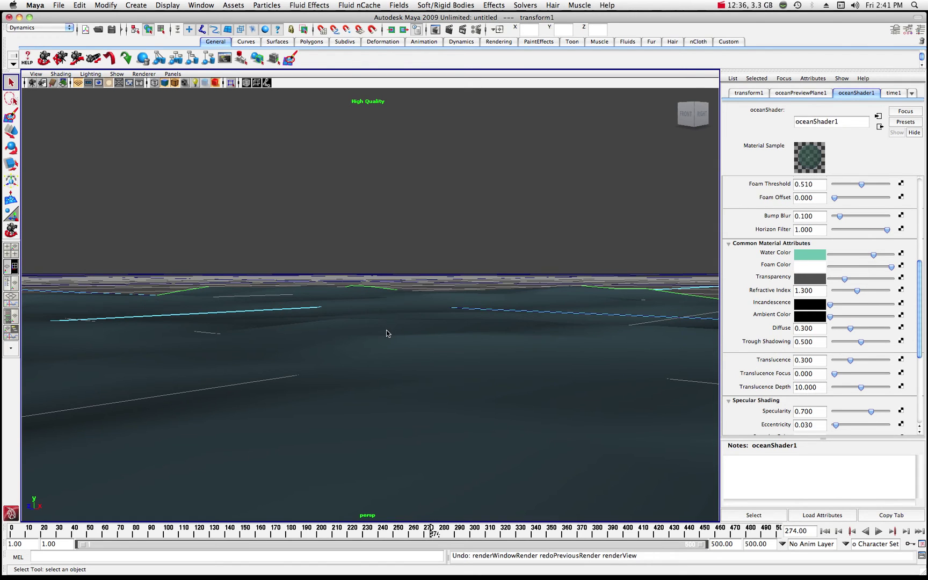
scroll(387, 334, "down", 5)
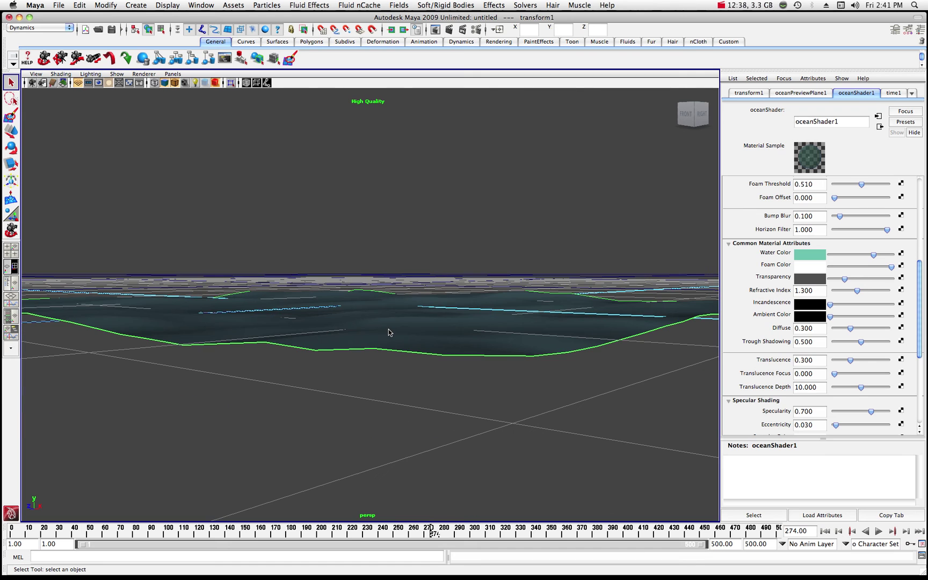
Reset the view to home and create a polygon sphere on the grid
left_click(676, 96)
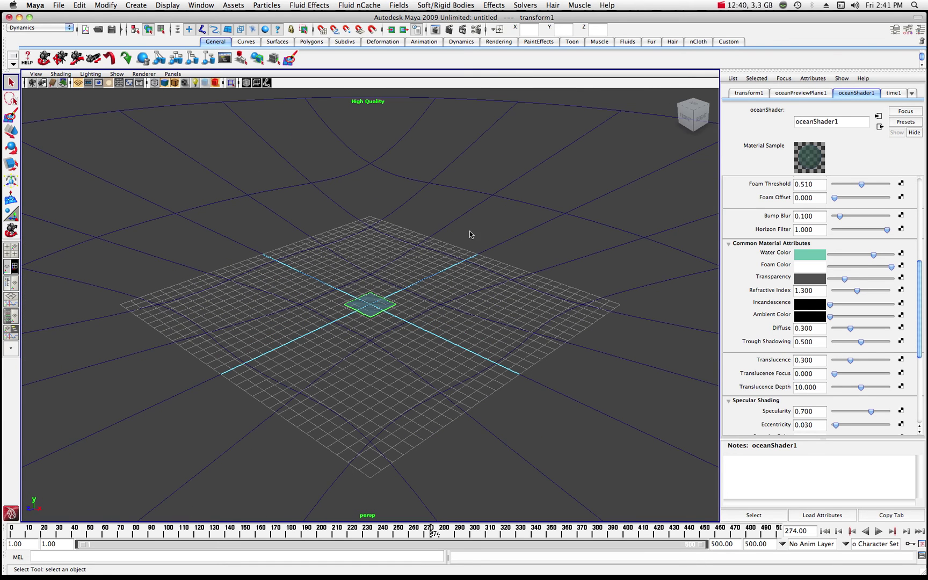
left_click(136, 5)
mouse_move(138, 31)
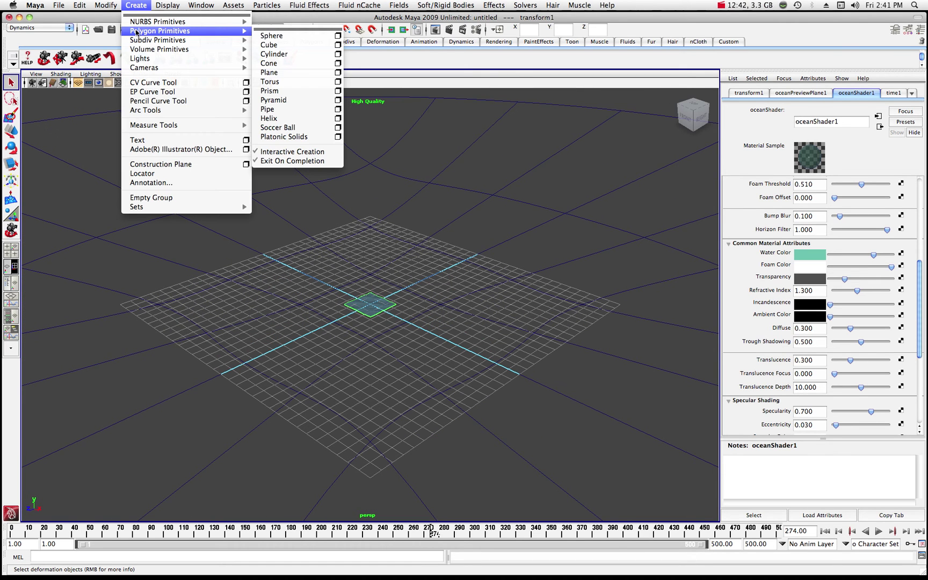
left_click(271, 36)
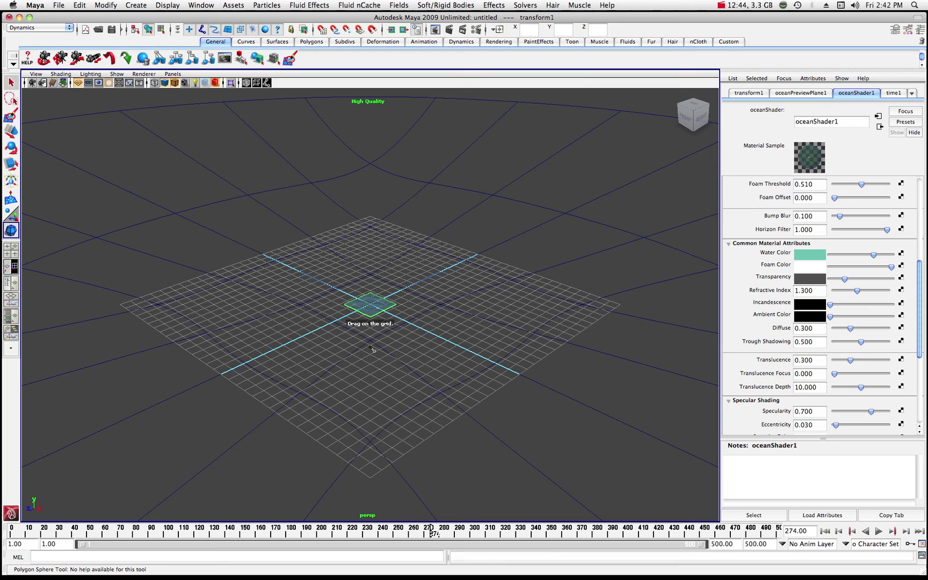
left_click_drag(370, 346, 370, 345)
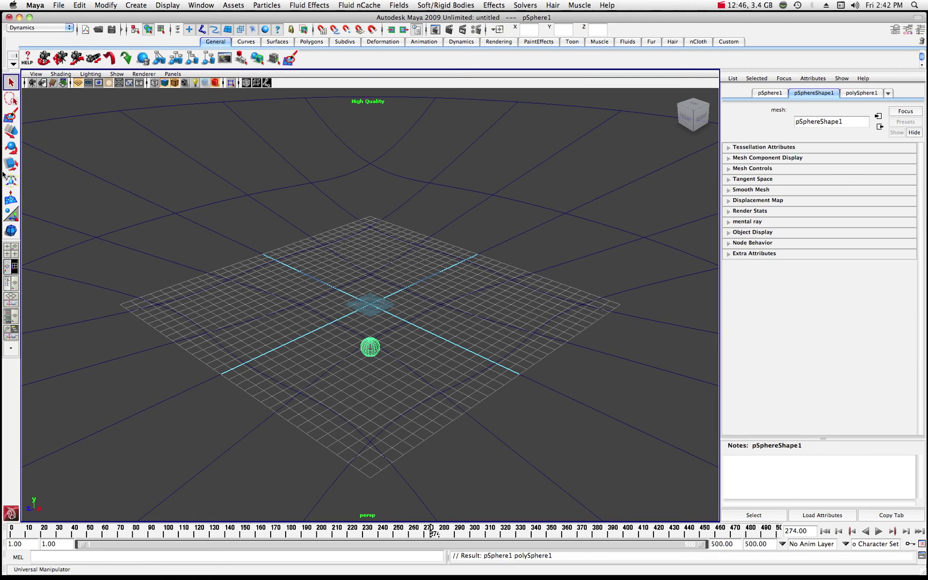
Move pSphere1 back to the origin so it sits half-submerged, then orbit around it
left_click(10, 131)
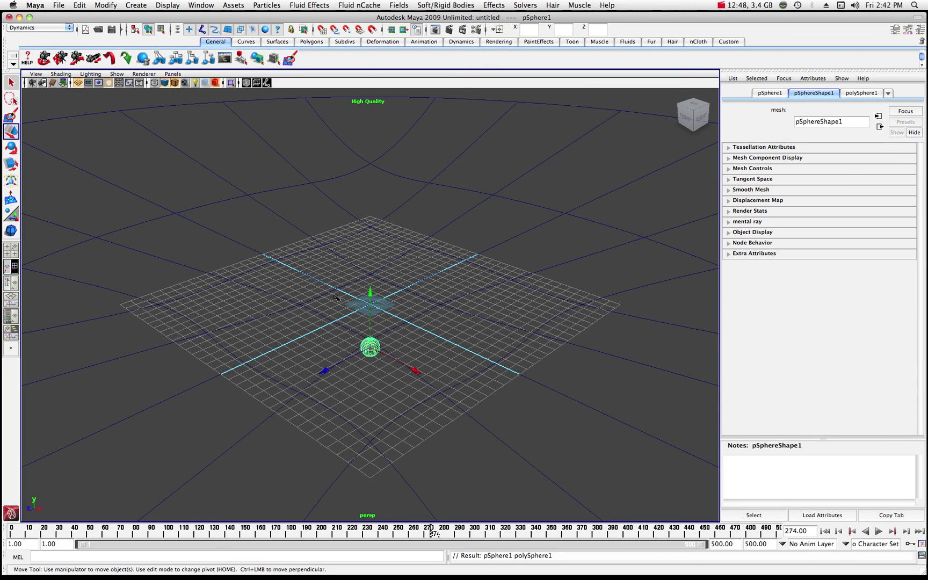
left_click_drag(325, 374, 370, 348)
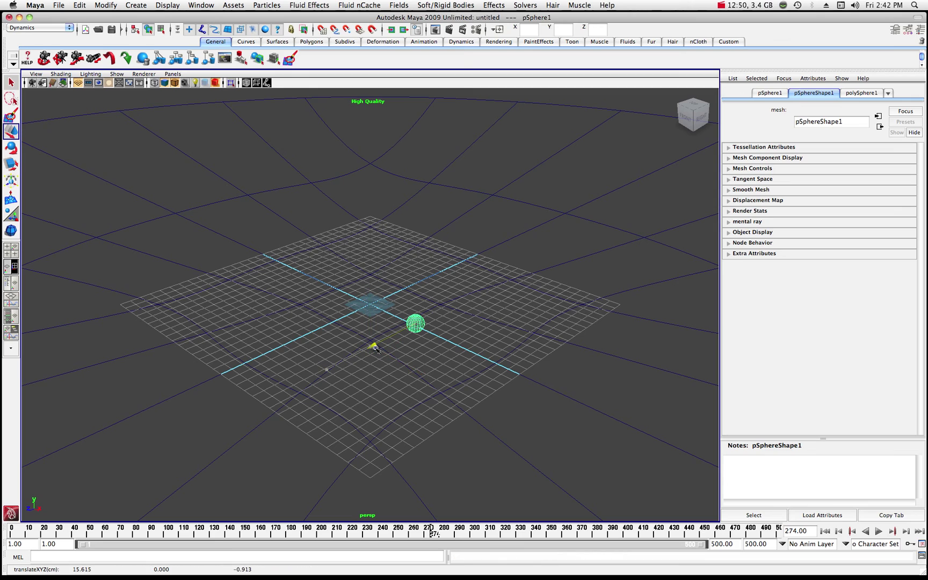
left_click_drag(461, 346, 439, 333)
key("z")
key("z")
scroll(424, 239, "up", 6)
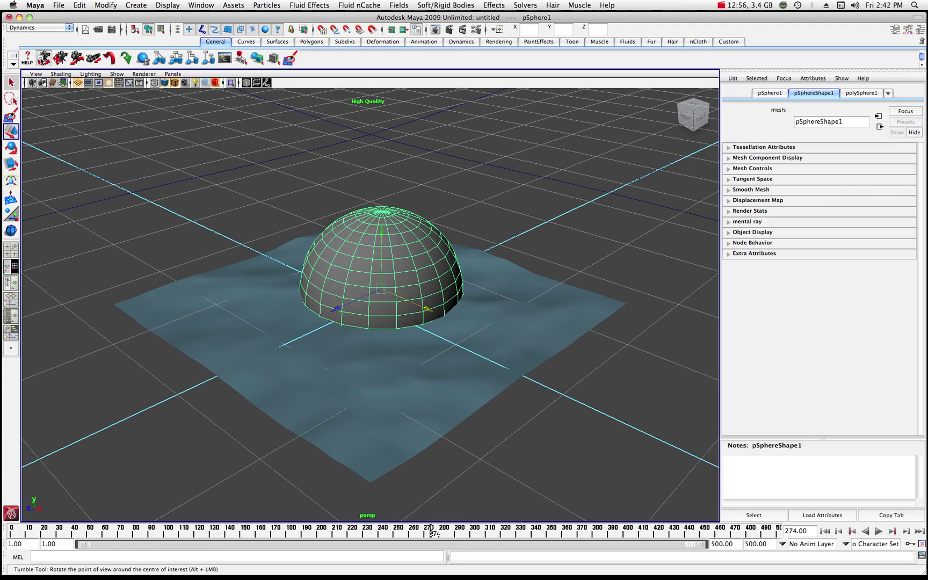
left_click_drag(200, 189, 223, 182, "alt")
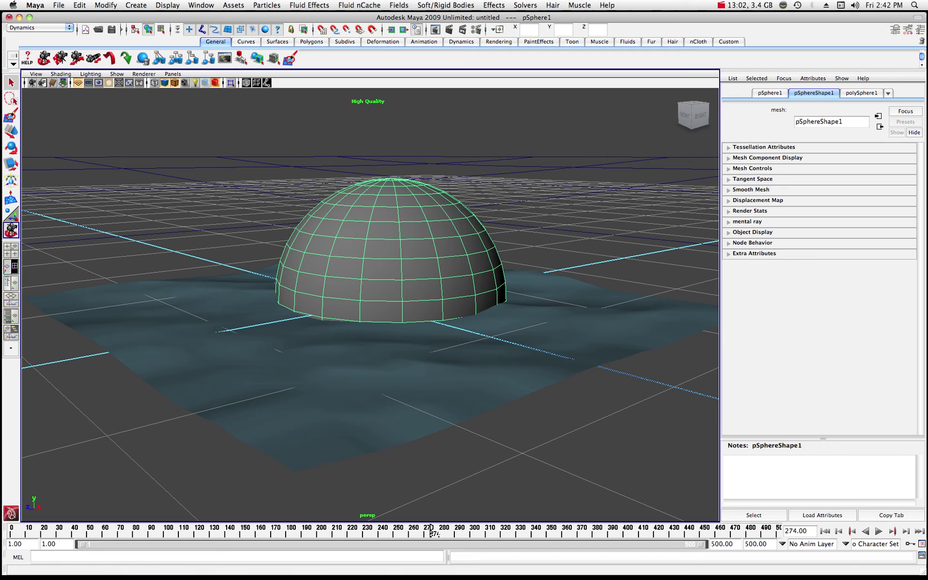
Render frame 274 with the half-submerged sphere, then select the ocean plane to edit its shader
left_click(889, 562)
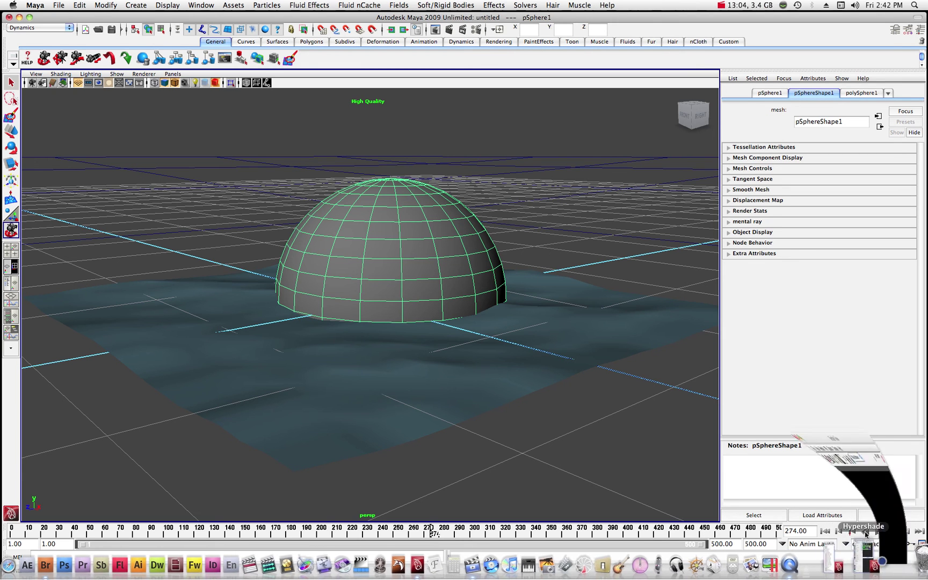
left_click(307, 155)
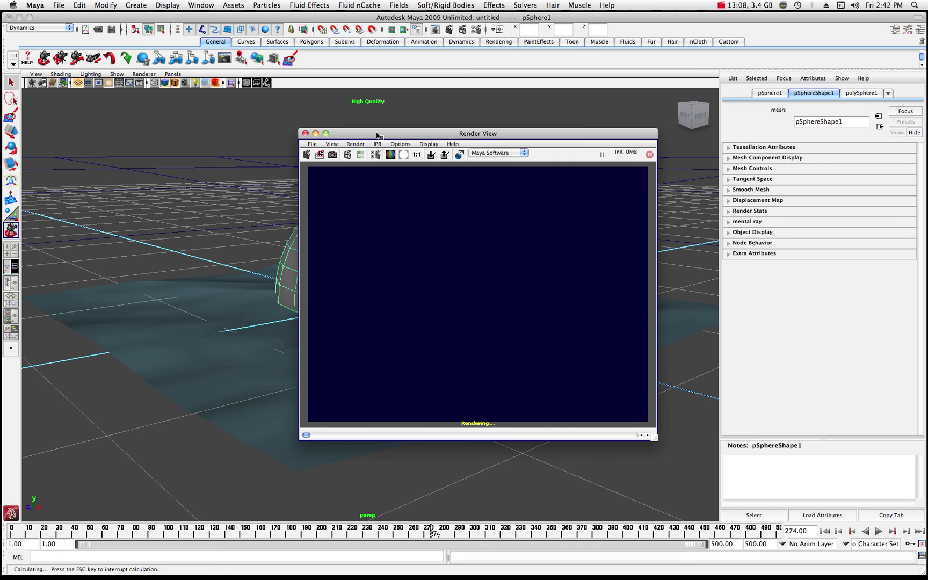
left_click_drag(377, 135, 425, 137)
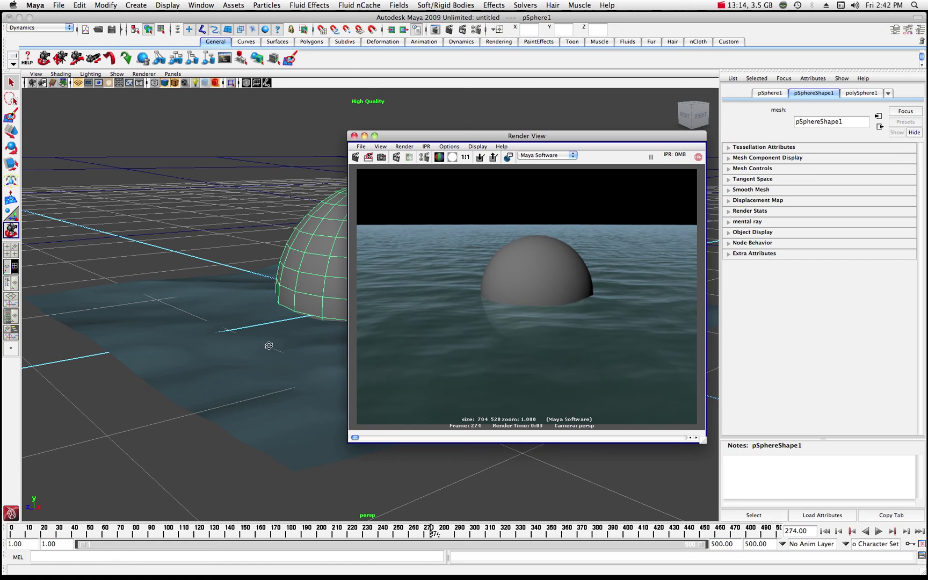
left_click(11, 83)
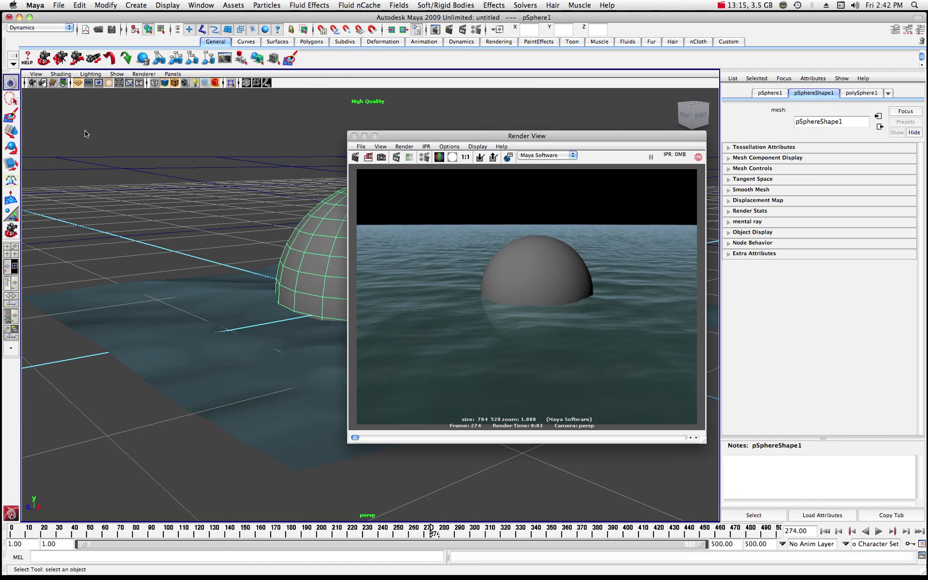
left_click(220, 321)
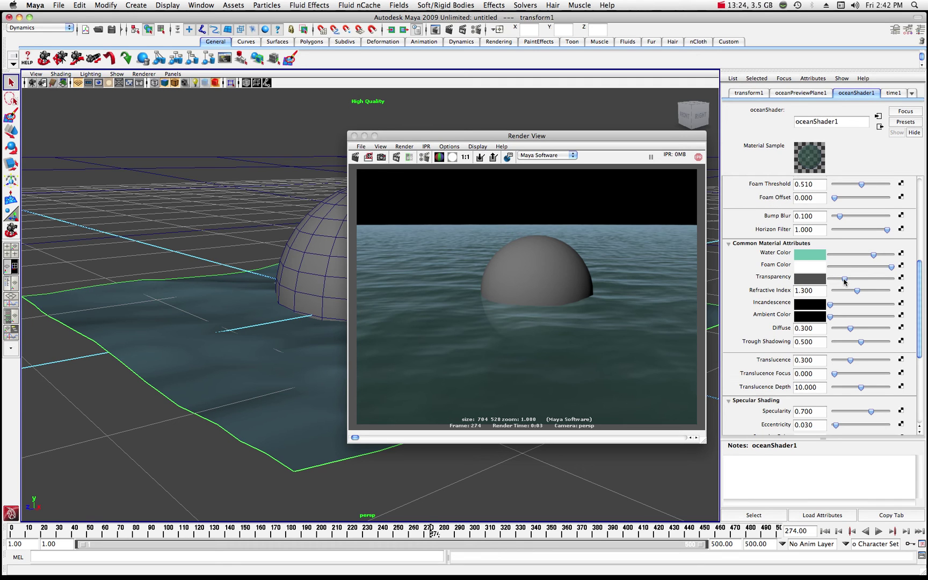
Raise oceanShader1 Transparency further and nudge Incandescence above black, re-rendering after each change
left_click_drag(844, 282, 860, 282)
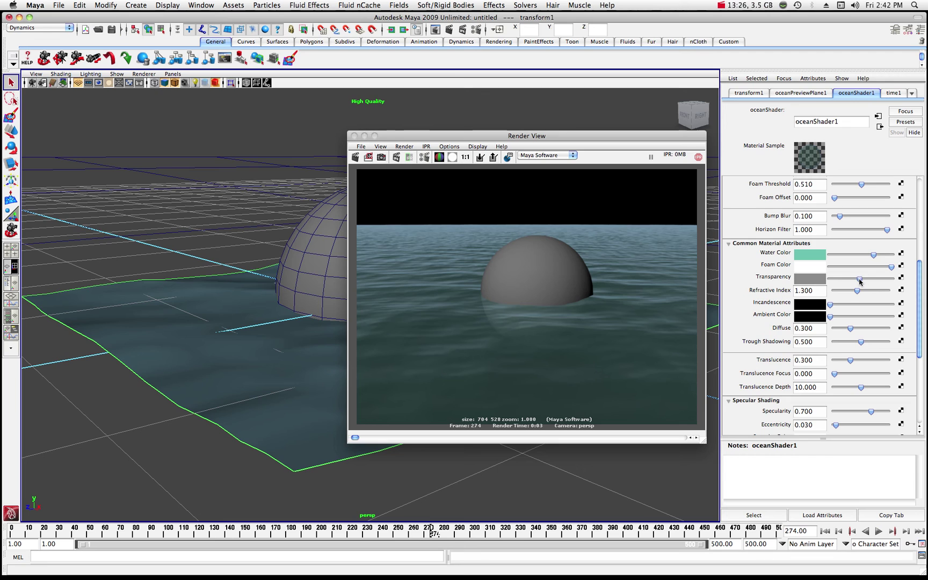
left_click(355, 157)
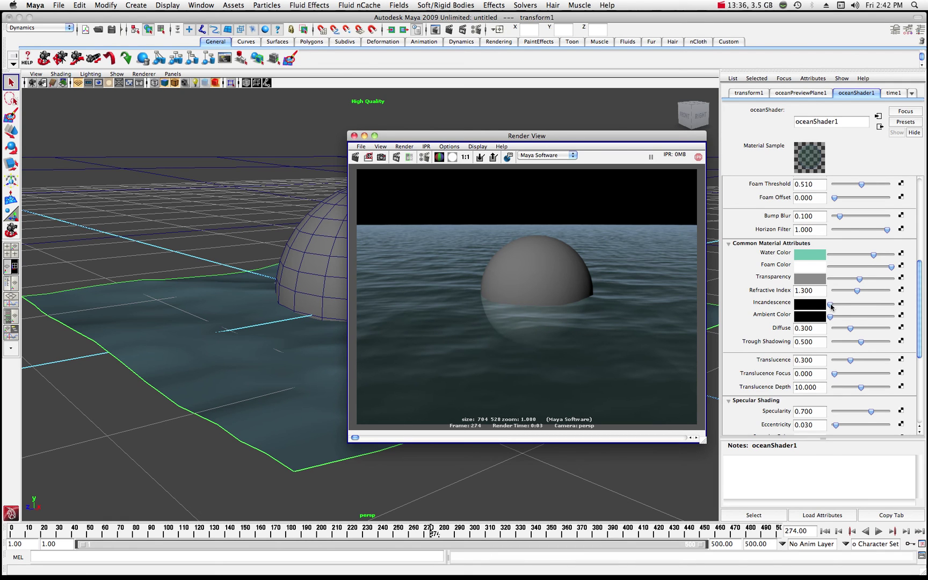
left_click_drag(832, 306, 837, 306)
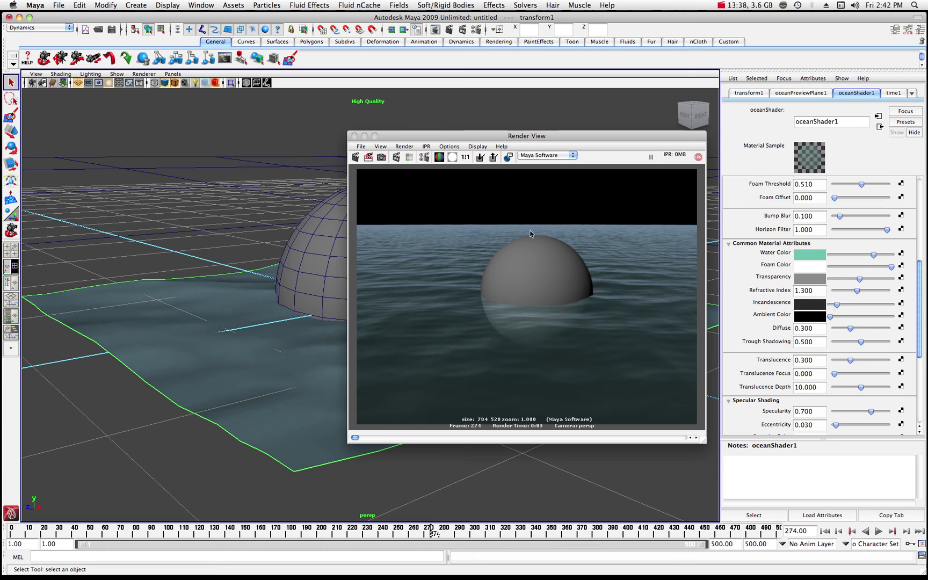
left_click(355, 156)
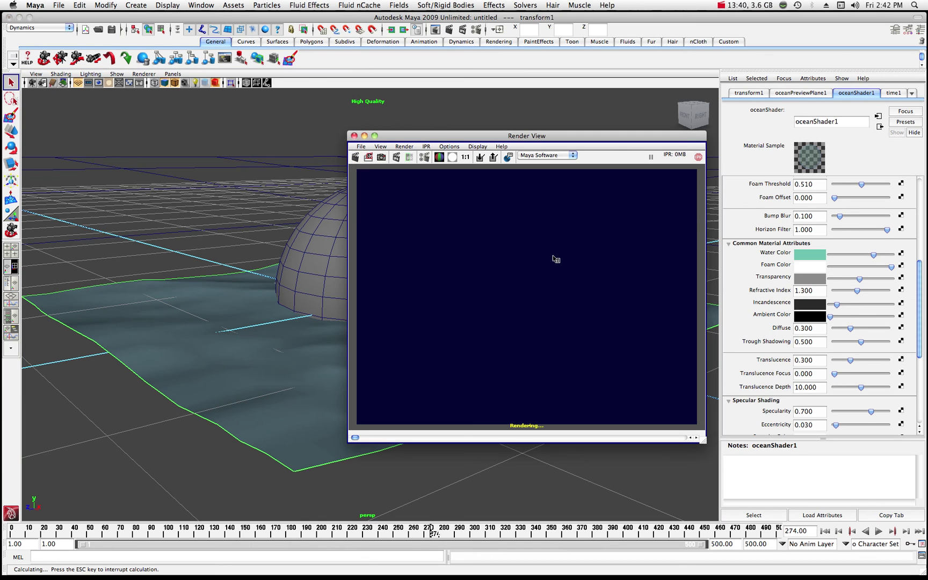